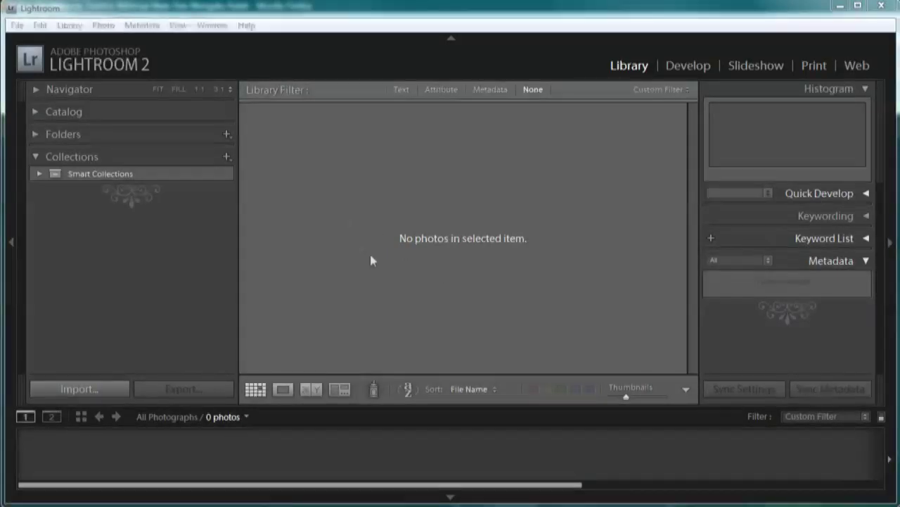
Step: Import every photo from the 2009-05-01 gallery folder on the Weddings2 (E:) drive
left_click(124, 388)
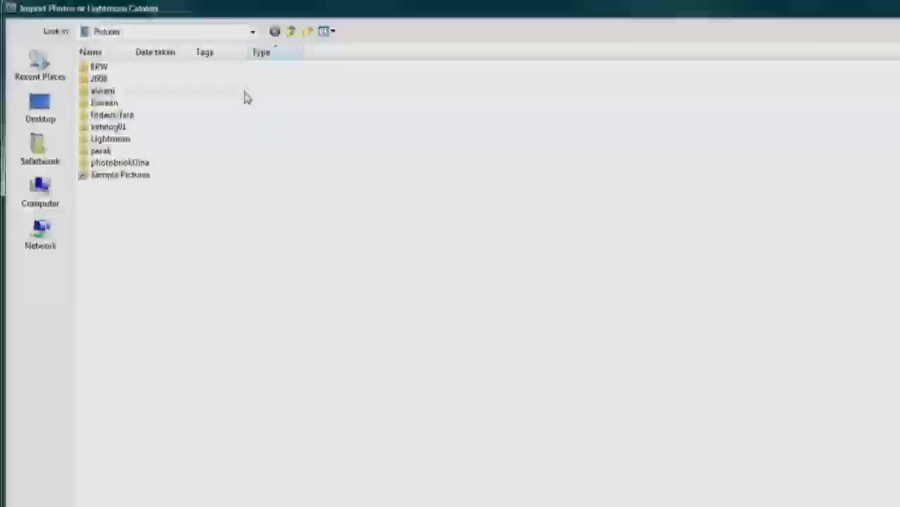
left_click(253, 31)
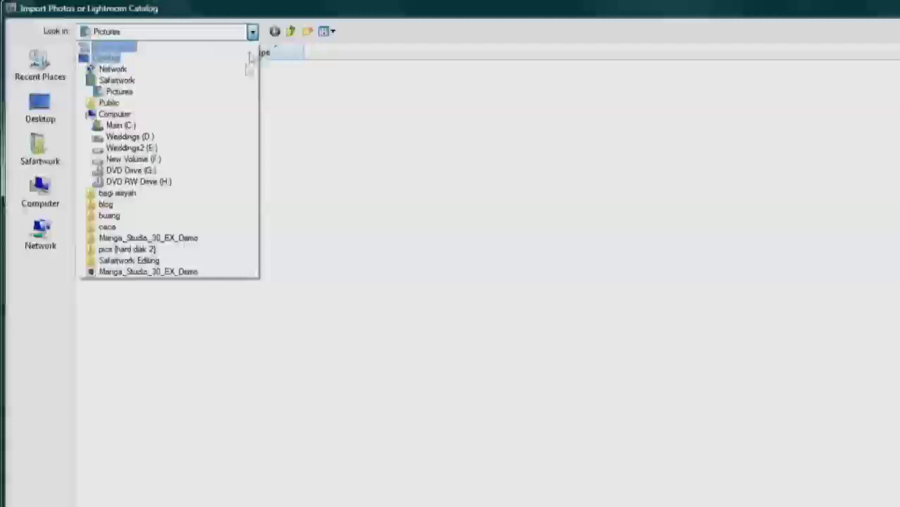
left_click(224, 149)
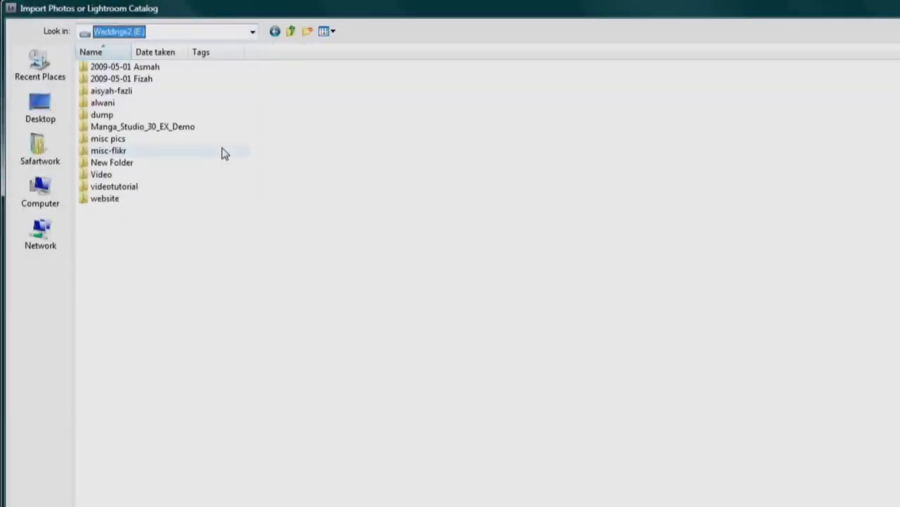
double_click(216, 80)
double_click(151, 70)
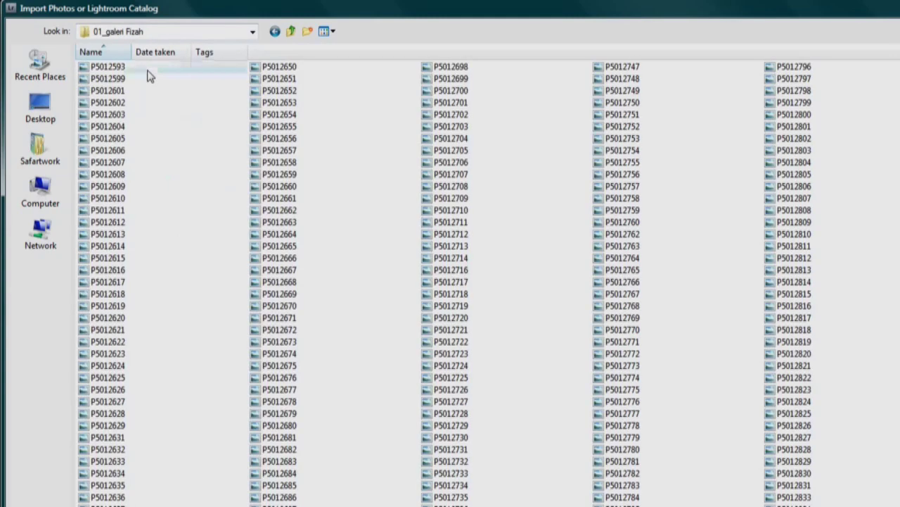
key("ctrl+a")
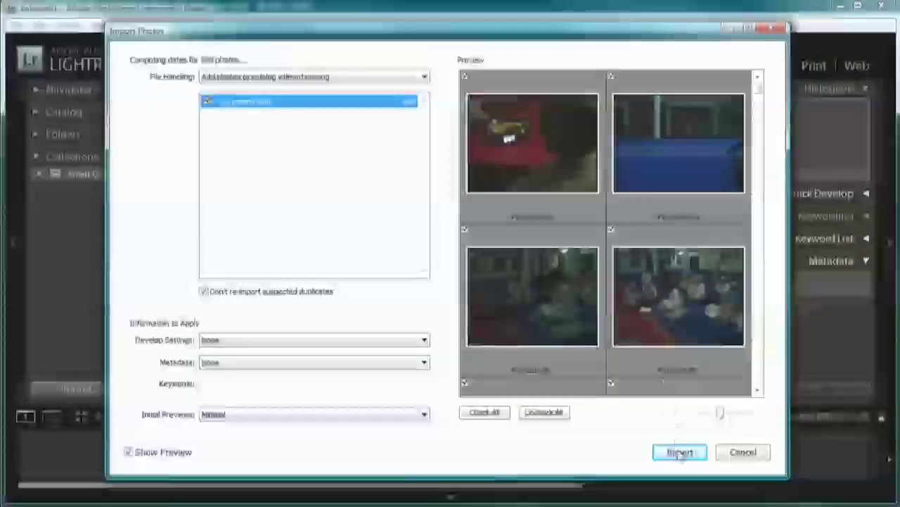
left_click(678, 454)
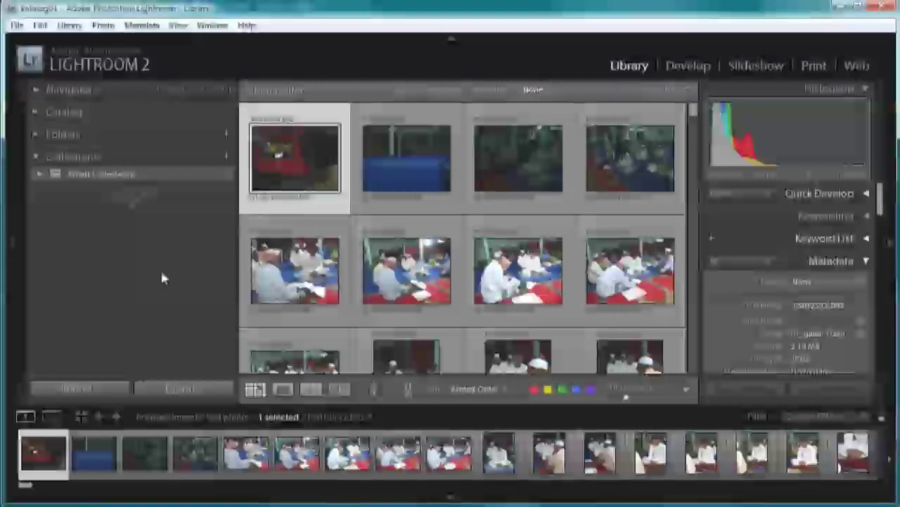
Step: Select all 989 imported photos in the Library grid
key("ctrl+a")
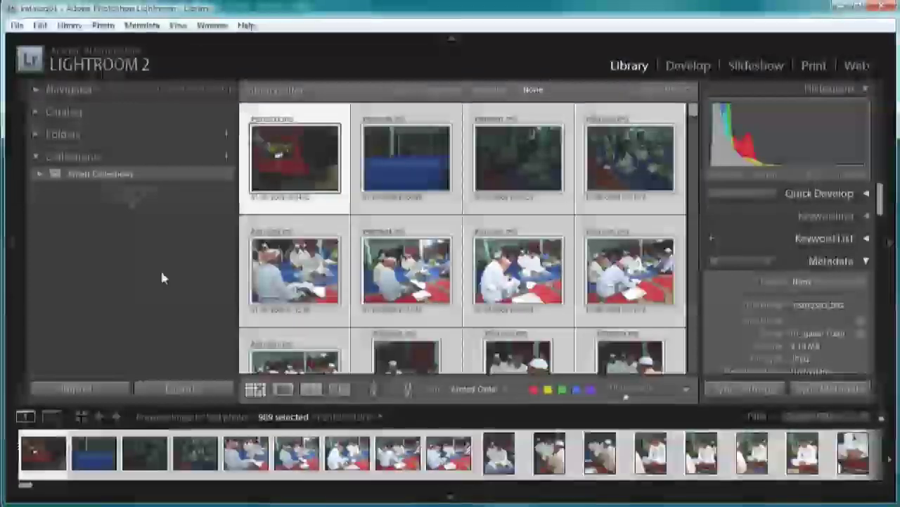
Step: Create a new collection set named with the couple's names
left_click(227, 159)
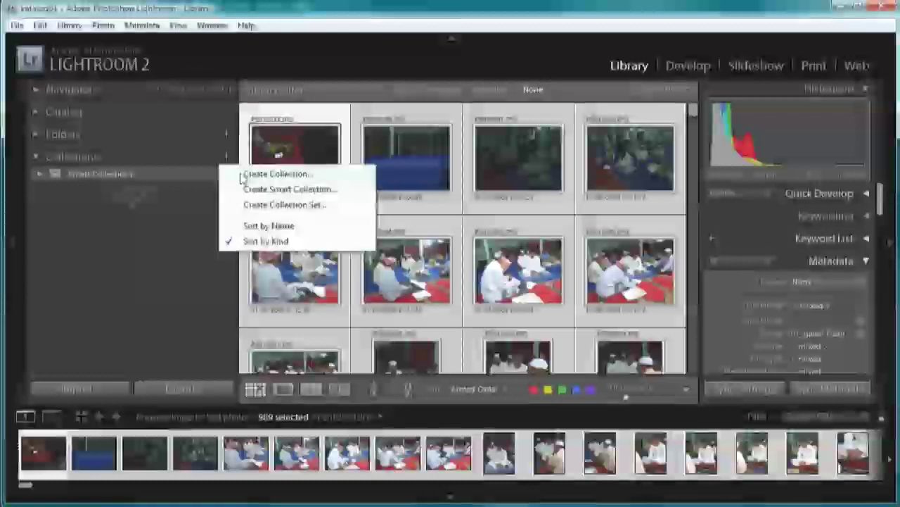
left_click(253, 205)
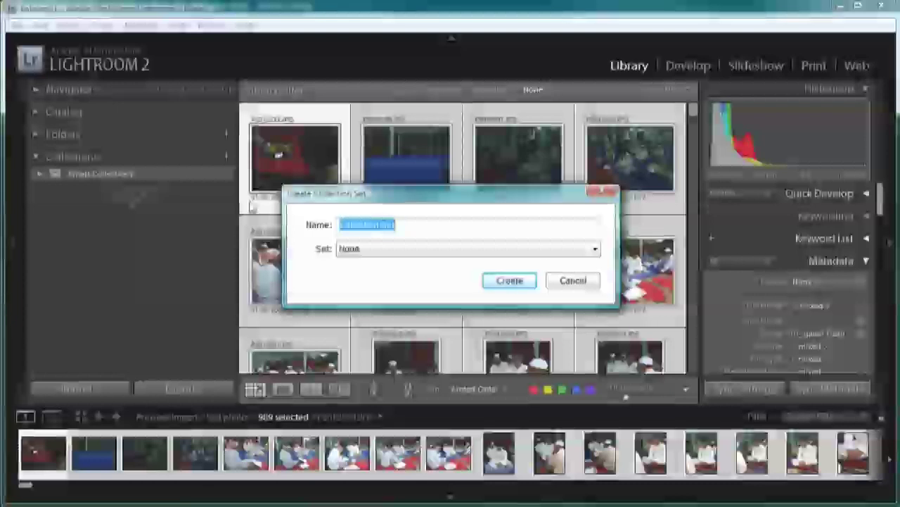
type("A.")
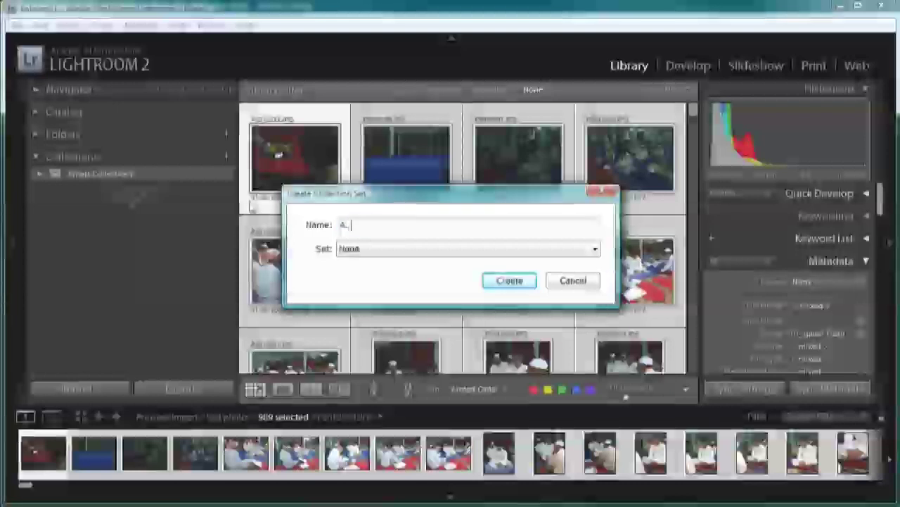
type(" Flzah ")
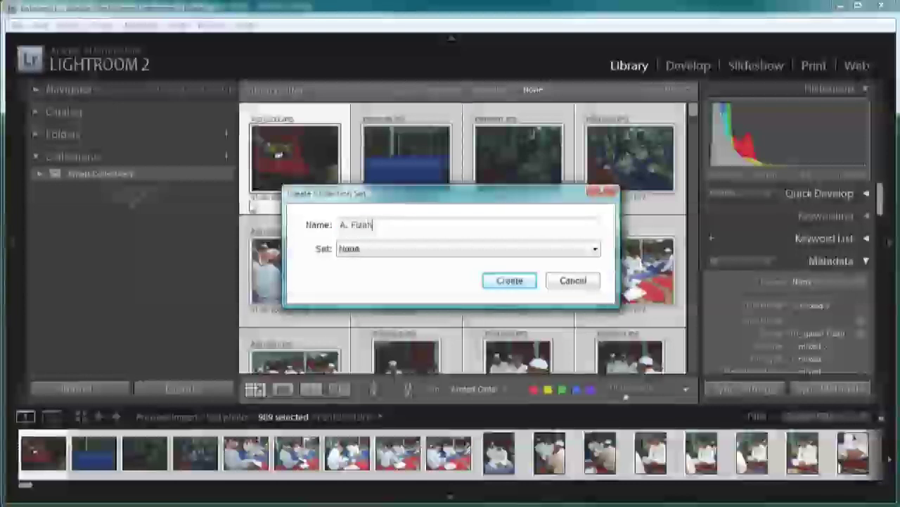
type("& Kh")
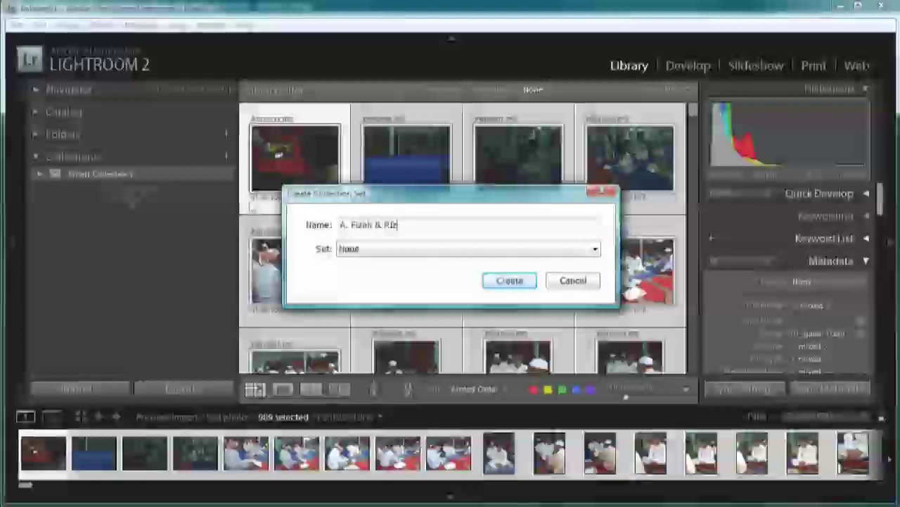
key("BackSpace")
type("i")
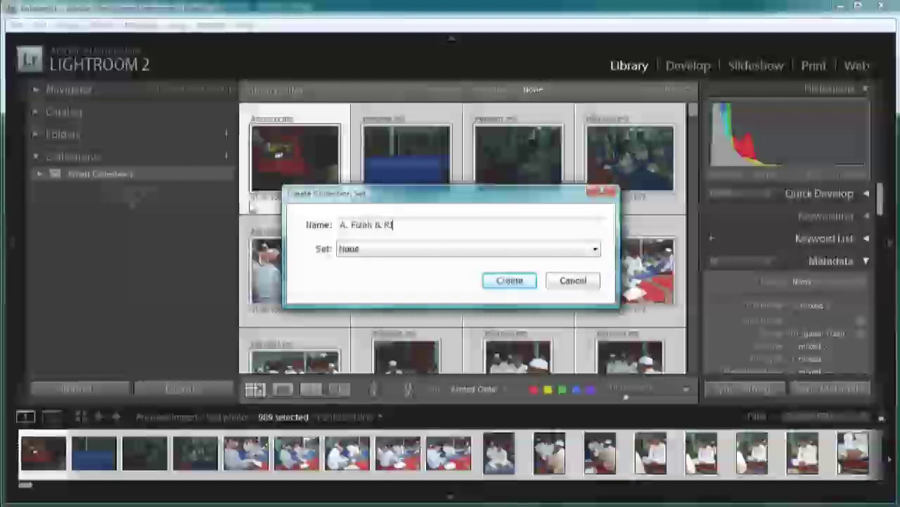
type("zal")
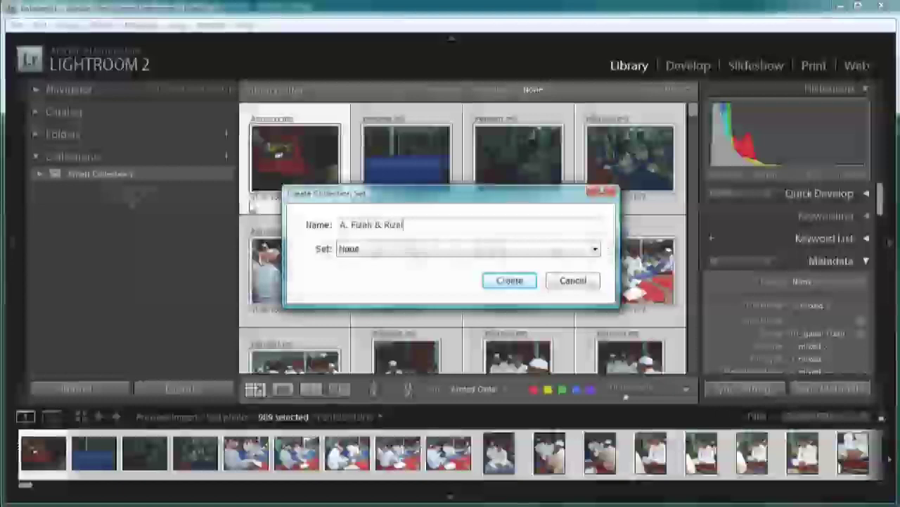
key("Return")
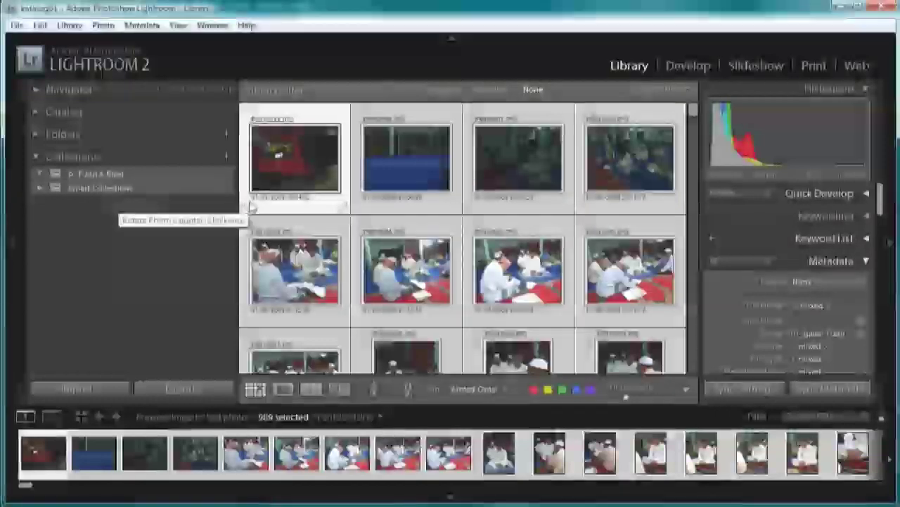
left_click(225, 156)
Step: Create an 'All' collection of the 989 selected photos inside the couple's set
left_click(253, 174)
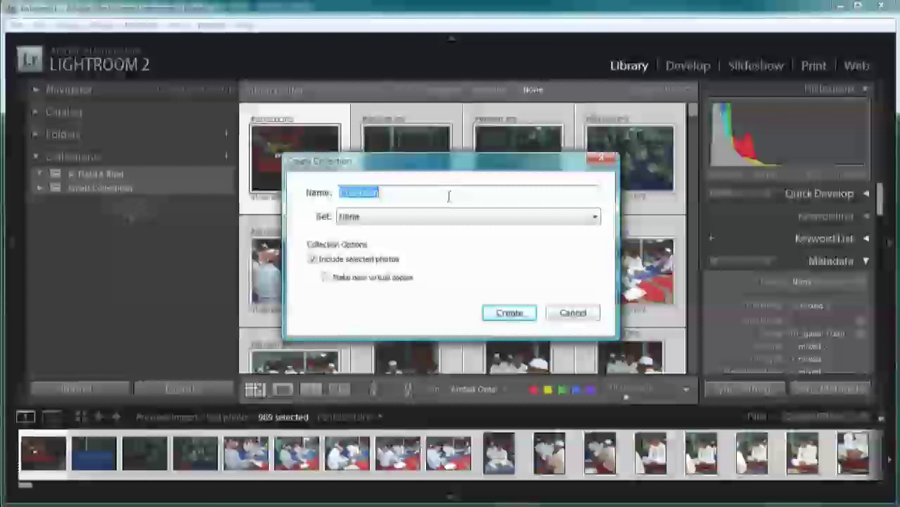
key("BackSpace")
type("All")
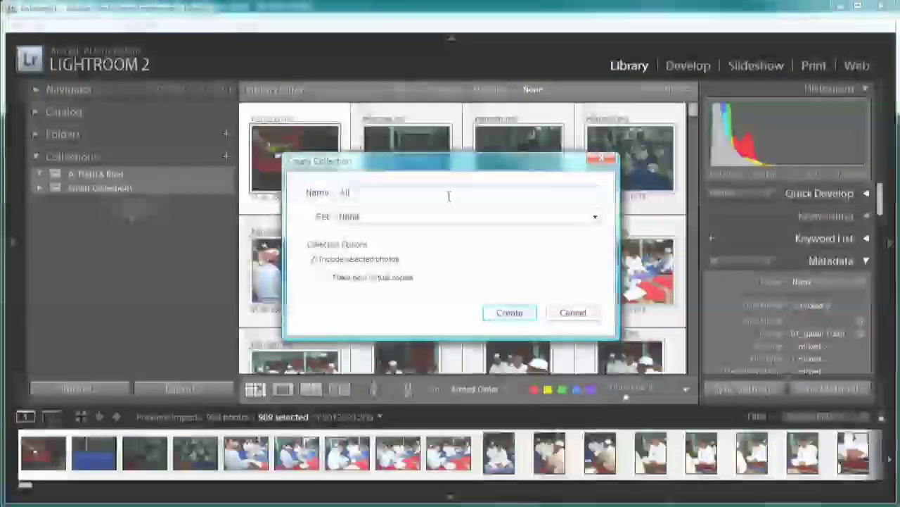
left_click(456, 219)
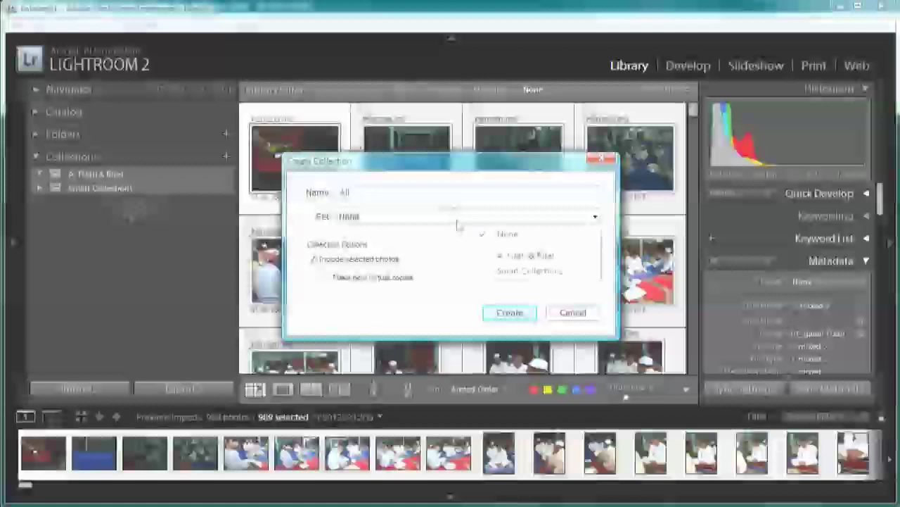
left_click(494, 258)
left_click(510, 312)
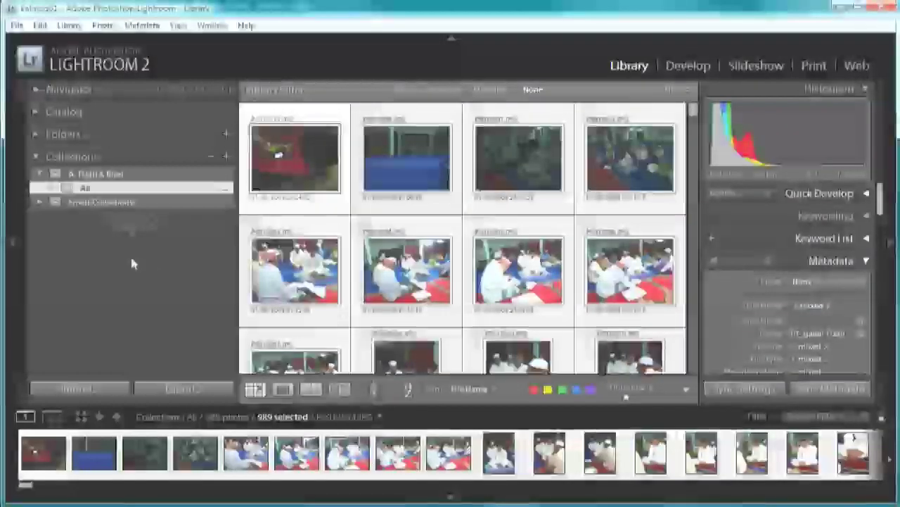
left_click(131, 176)
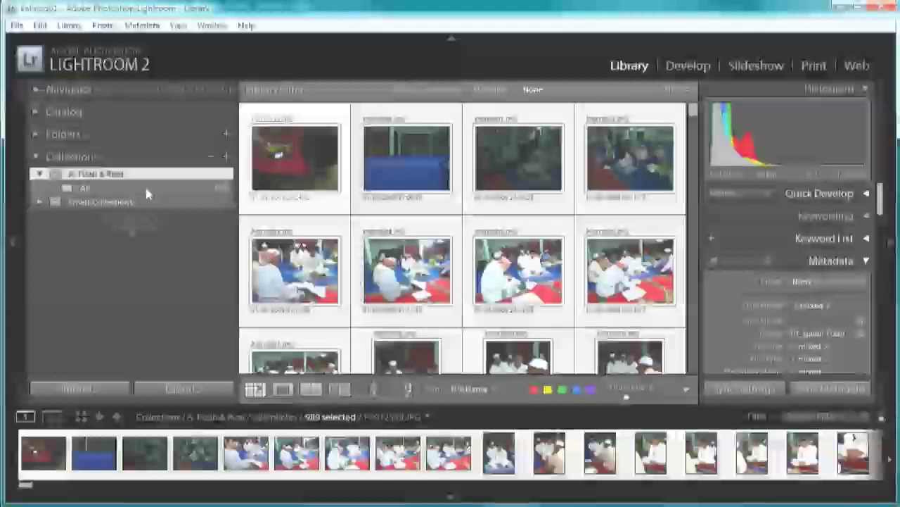
Step: Show the All collection and shrink the grid thumbnails to six per row
left_click(141, 188)
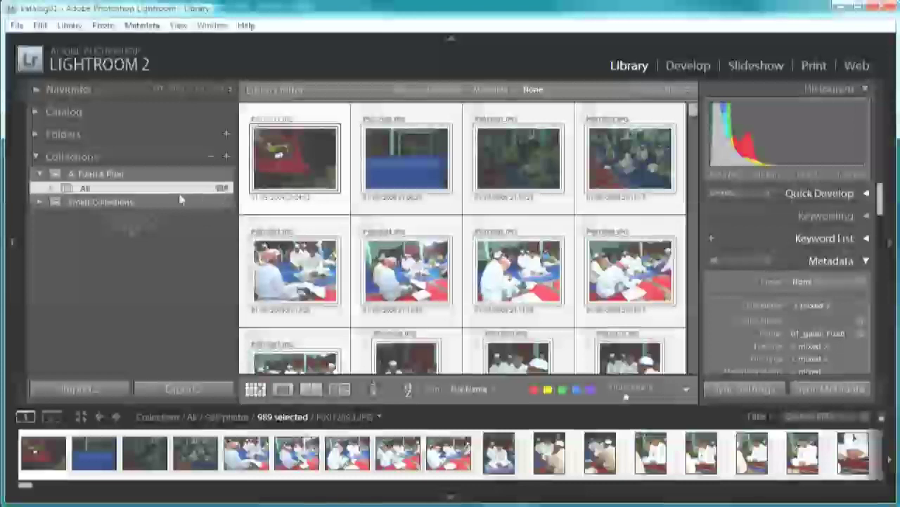
left_click(188, 192)
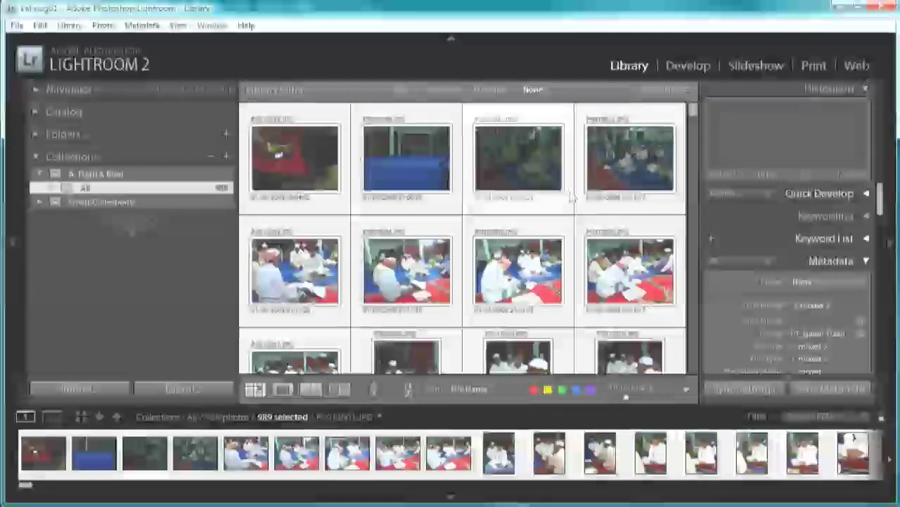
left_click(221, 204)
left_click(221, 188)
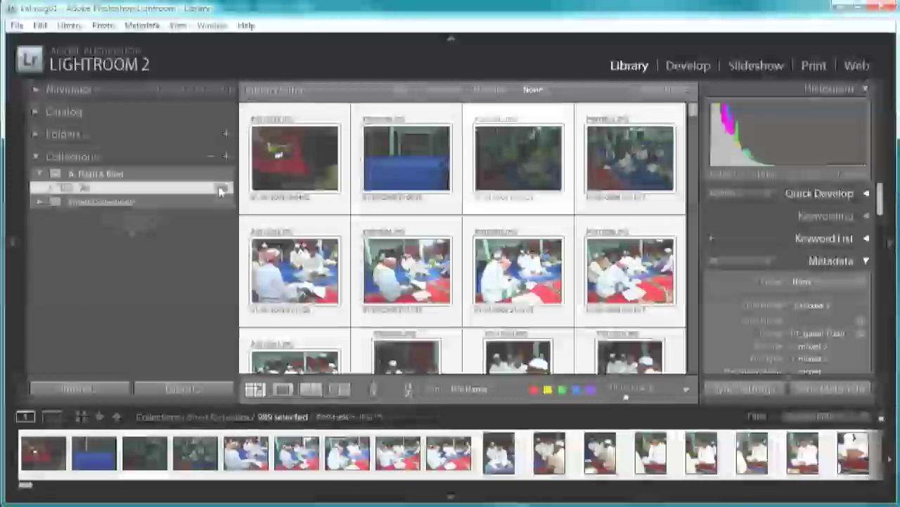
left_click(630, 180)
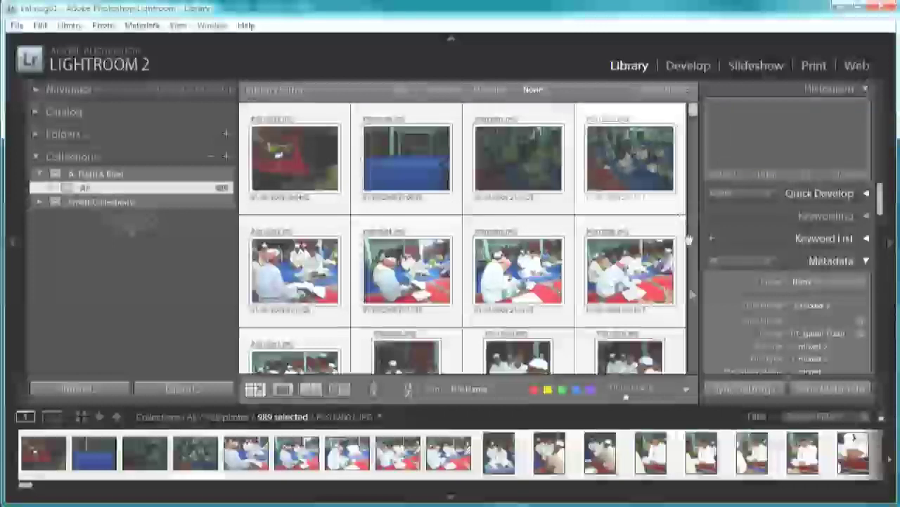
left_click_drag(626, 401, 614, 399)
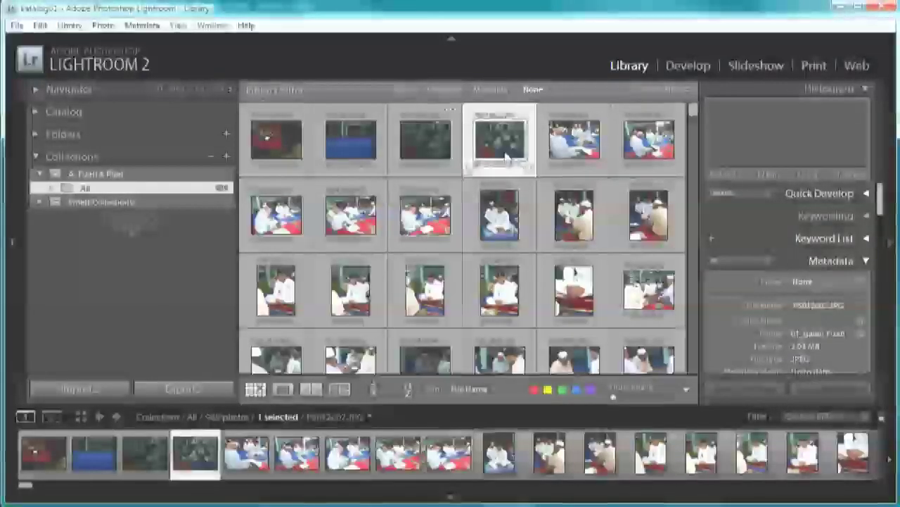
left_click(267, 137)
Step: Browse through the whole wedding shoot and select all 342 photos
scroll(425, 204, "down", 5)
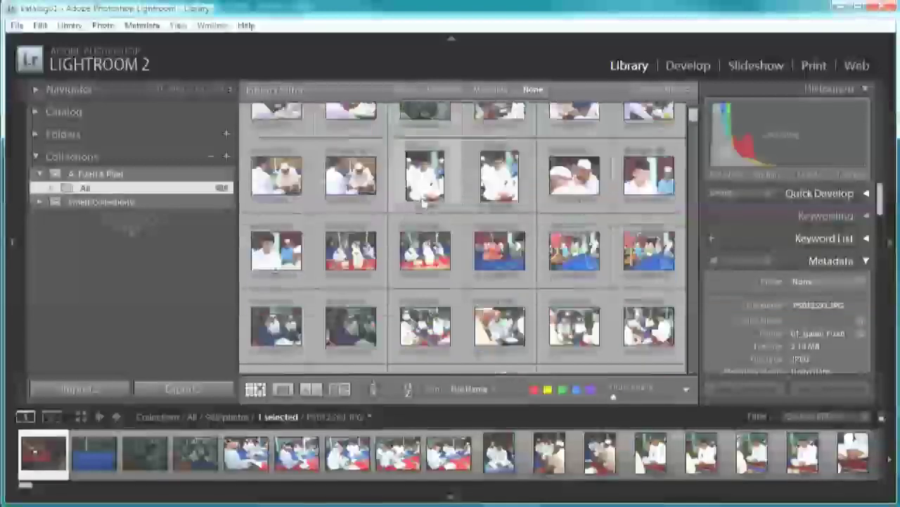
scroll(425, 204, "down", 10)
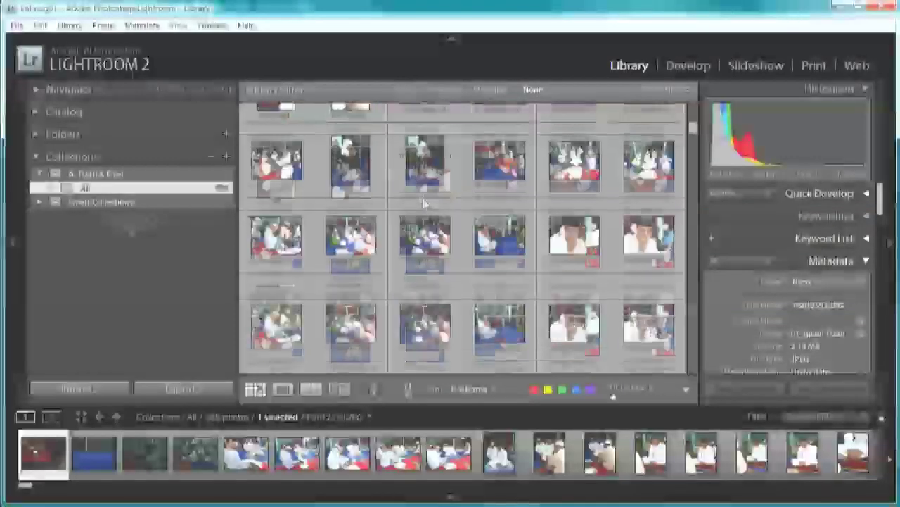
scroll(425, 204, "down", 10)
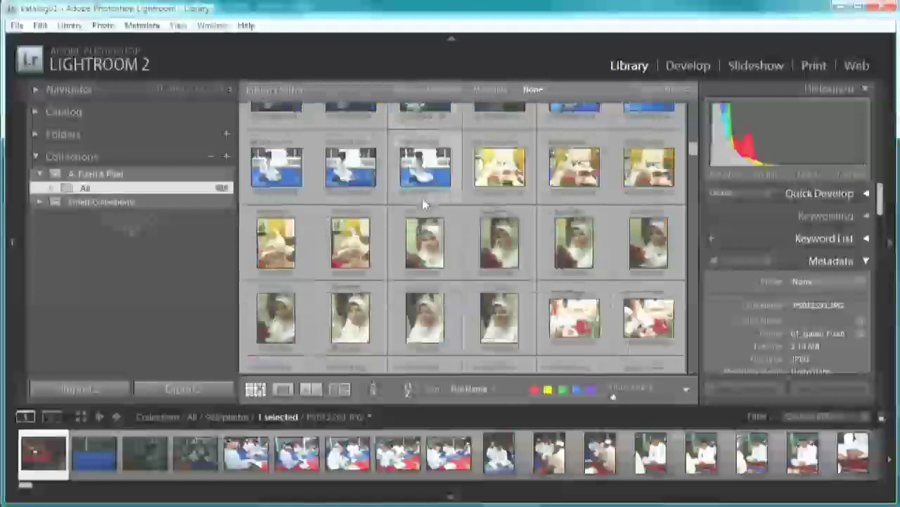
scroll(425, 204, "down", 5)
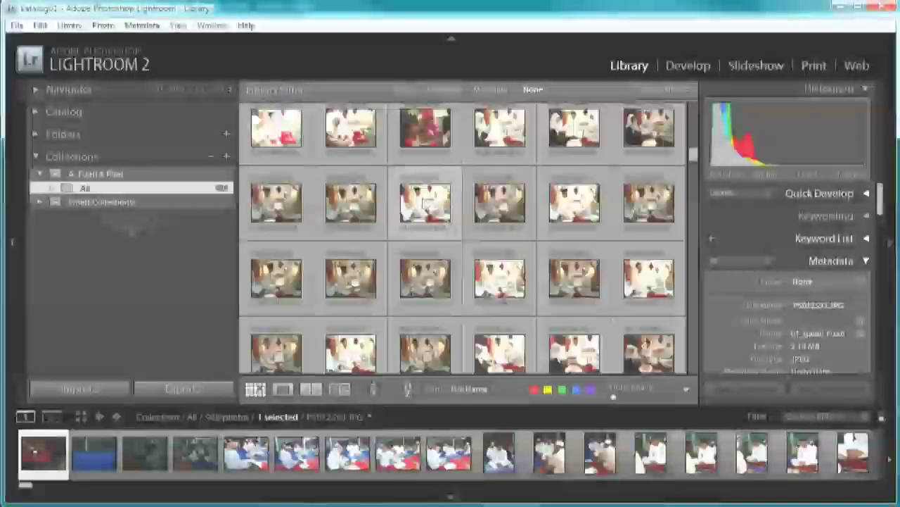
scroll(425, 204, "down", 10)
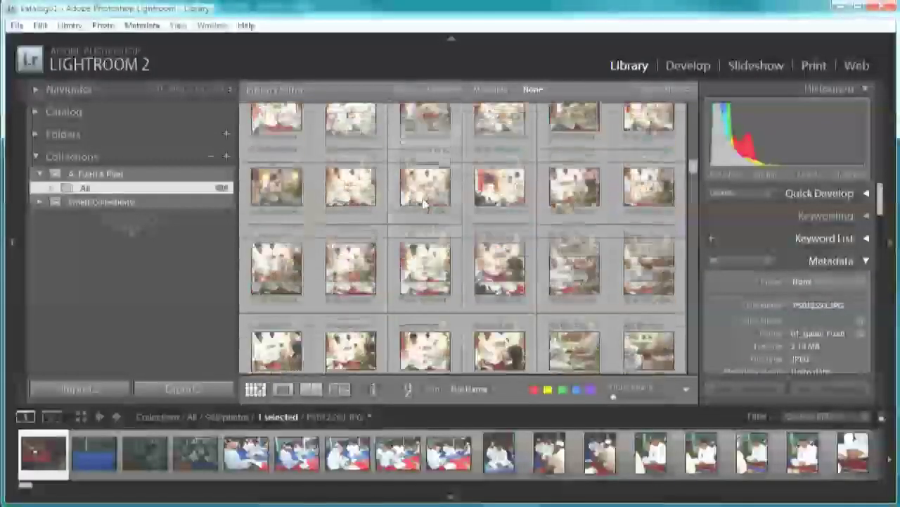
scroll(422, 200, "down", 5)
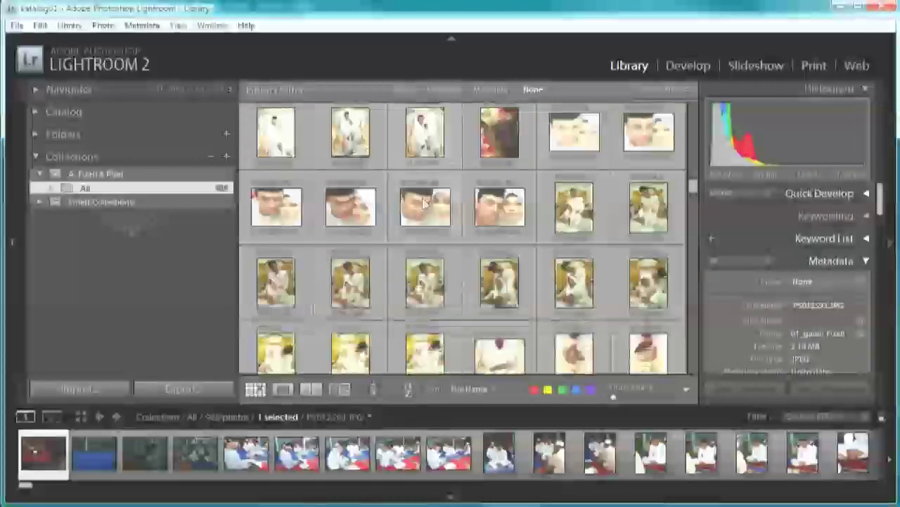
scroll(425, 204, "down", 3)
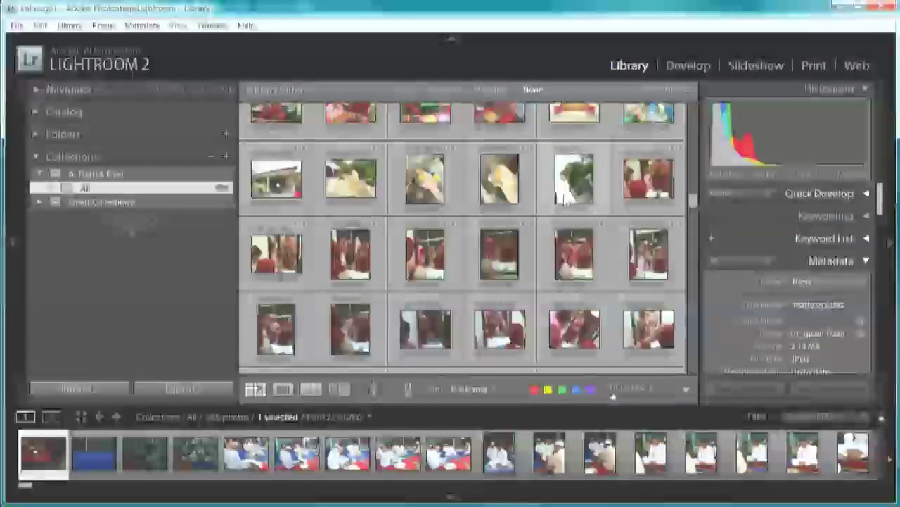
scroll(566, 200, "up", 1)
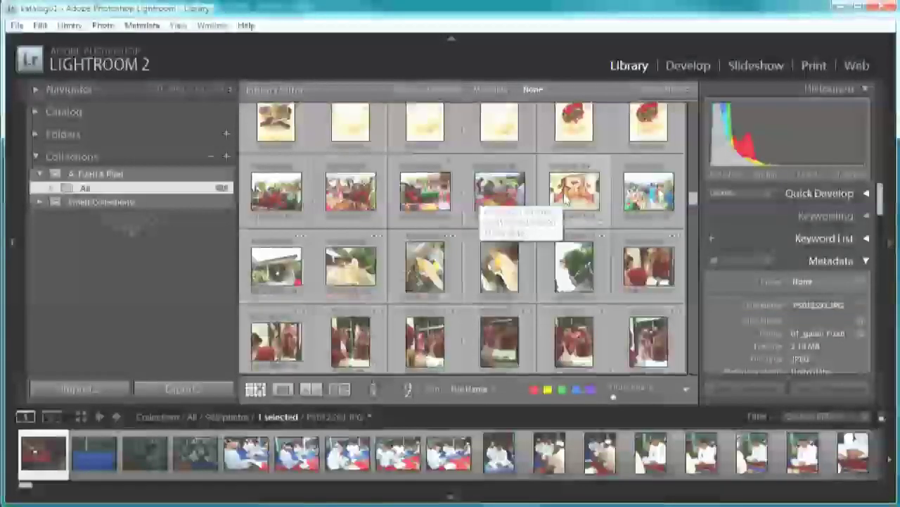
scroll(566, 200, "up", 1)
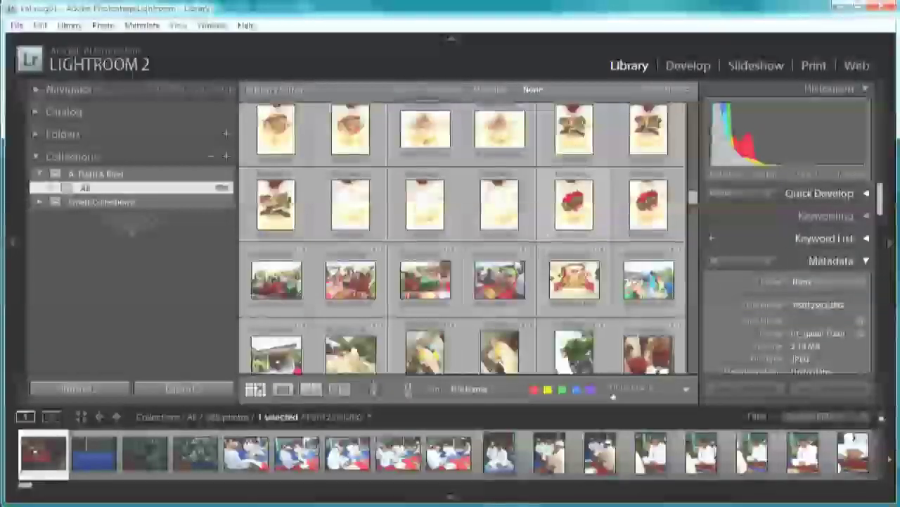
scroll(517, 253, "up", 1)
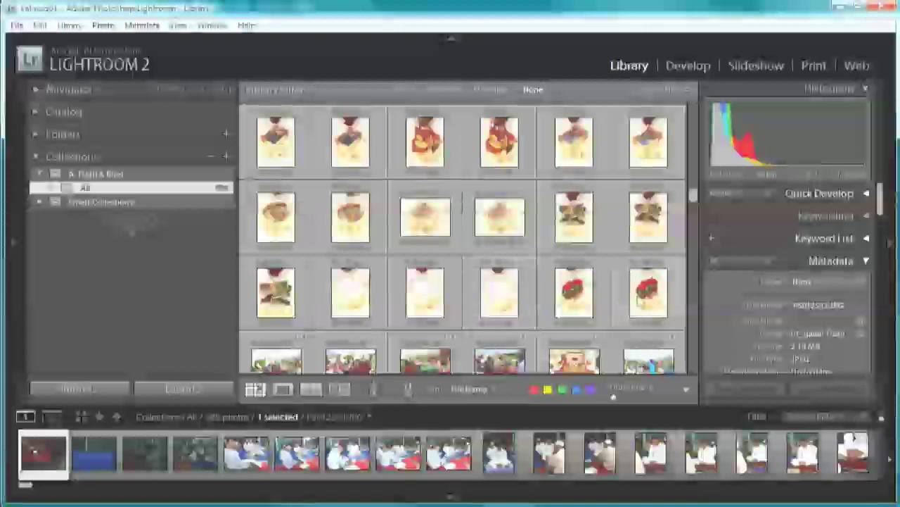
key("ctrl+a")
Step: Create a '1. Nikah' collection in the couple's set from the 342 selected photos
right_click(224, 172)
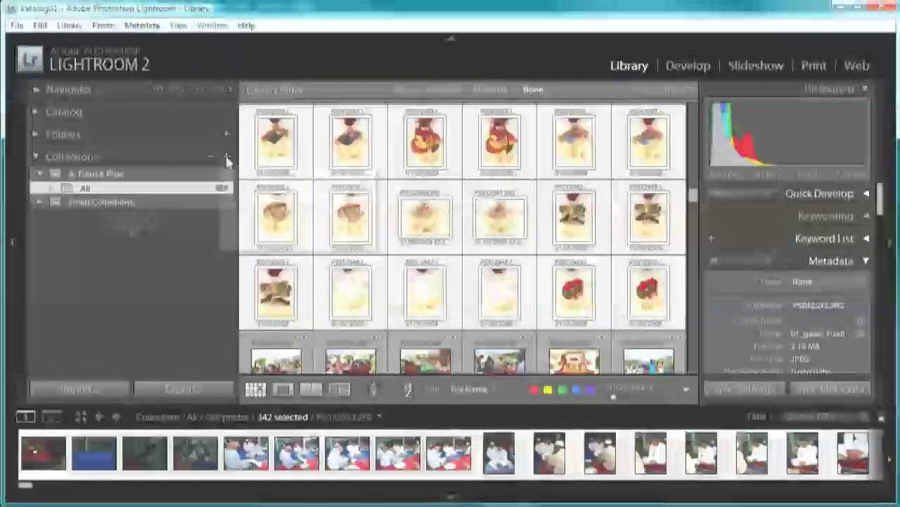
left_click(250, 175)
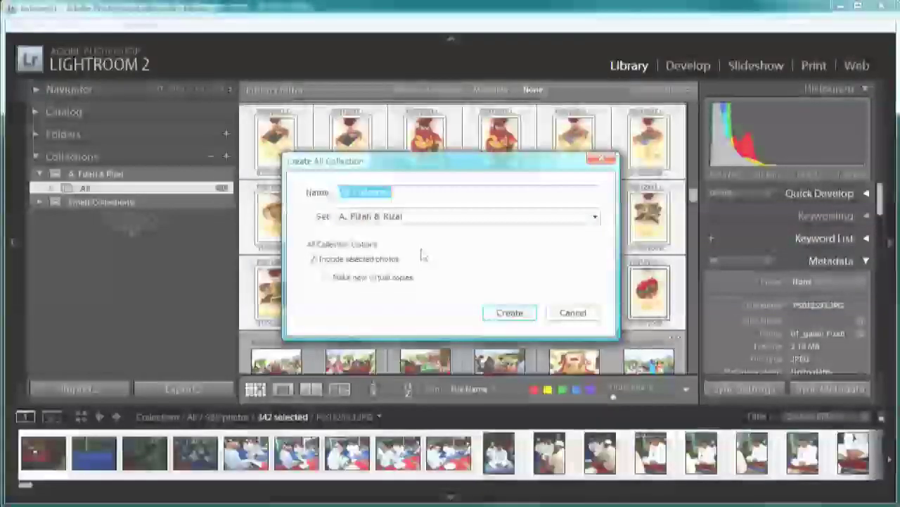
type("1 Bikan")
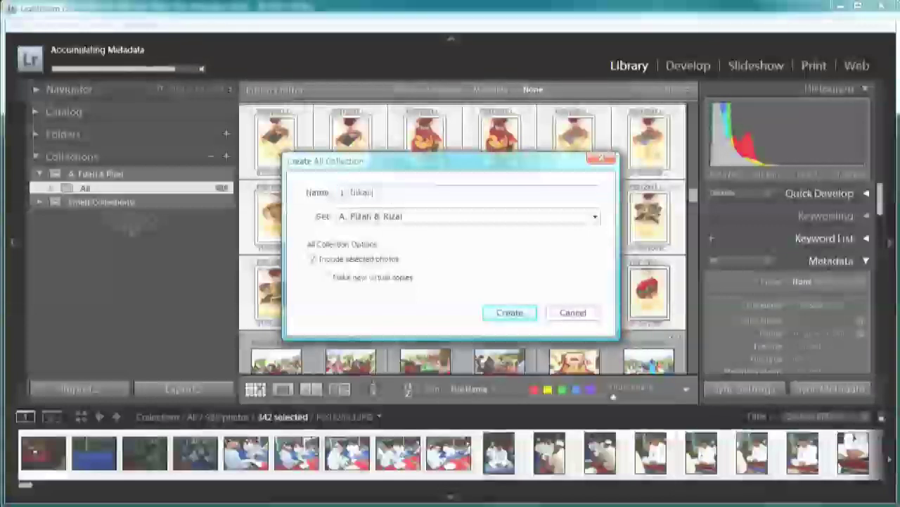
key("Return")
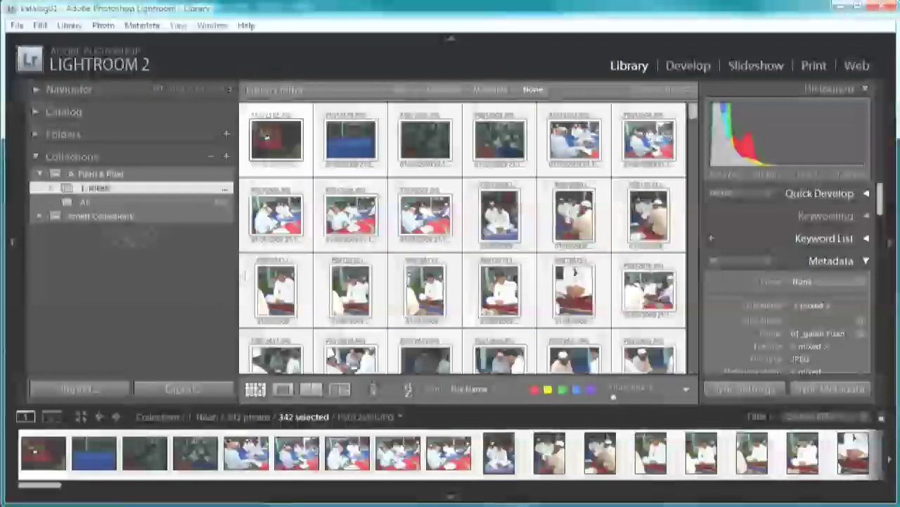
scroll(247, 271, "down", 6)
scroll(248, 272, "down", 10)
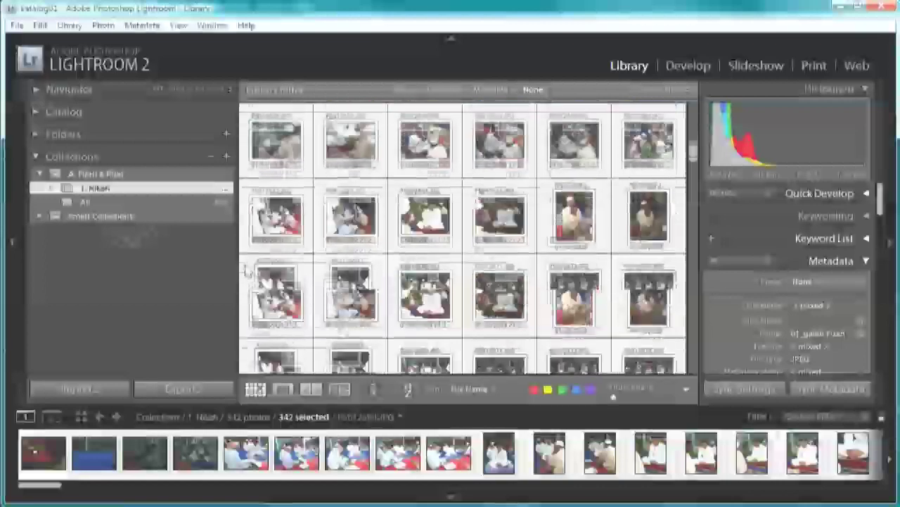
scroll(248, 271, "down", 4)
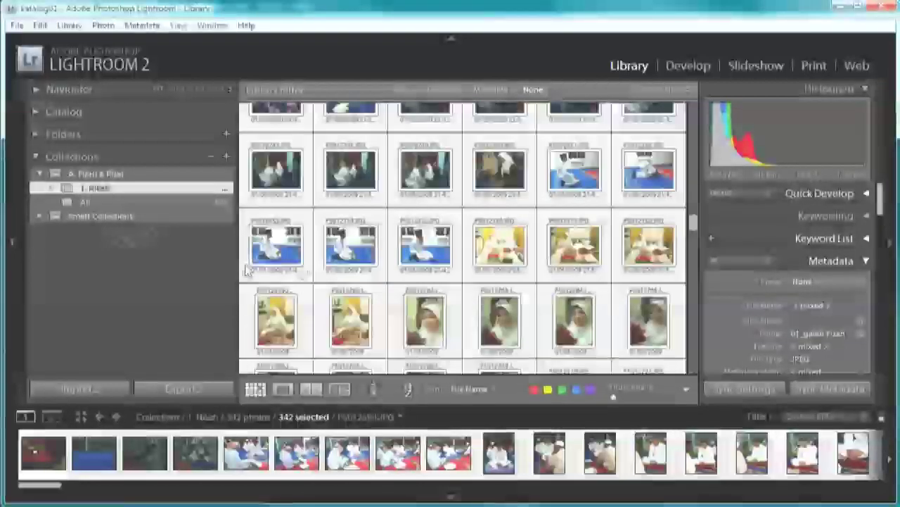
scroll(247, 271, "down", 3)
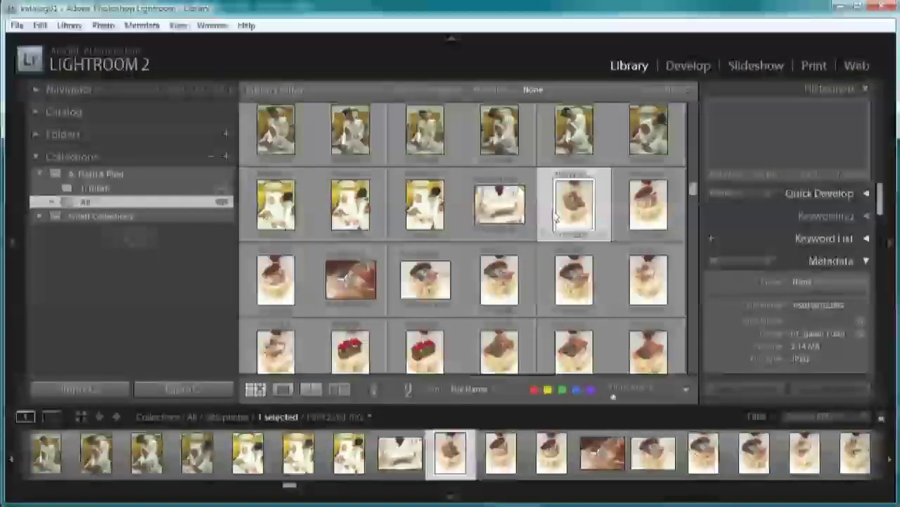
scroll(593, 222, "down", 3)
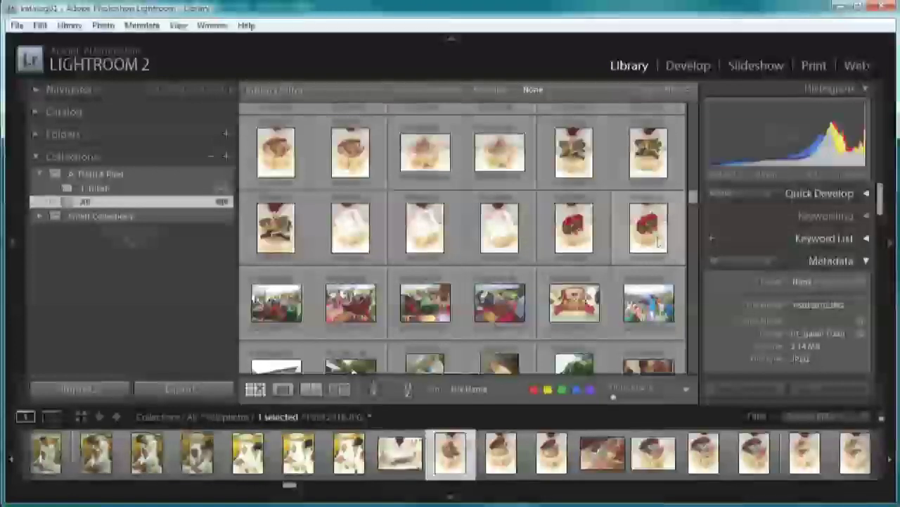
Step: Make a '2. Hantaran' collection from the 32 selected gift-tray and cake photos
left_click(648, 226, "shift")
left_click(225, 157)
left_click(274, 167)
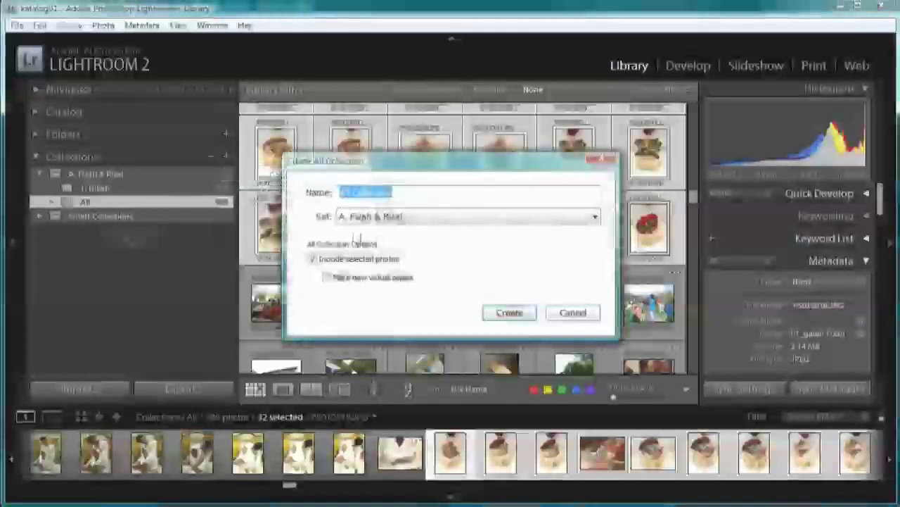
type("2")
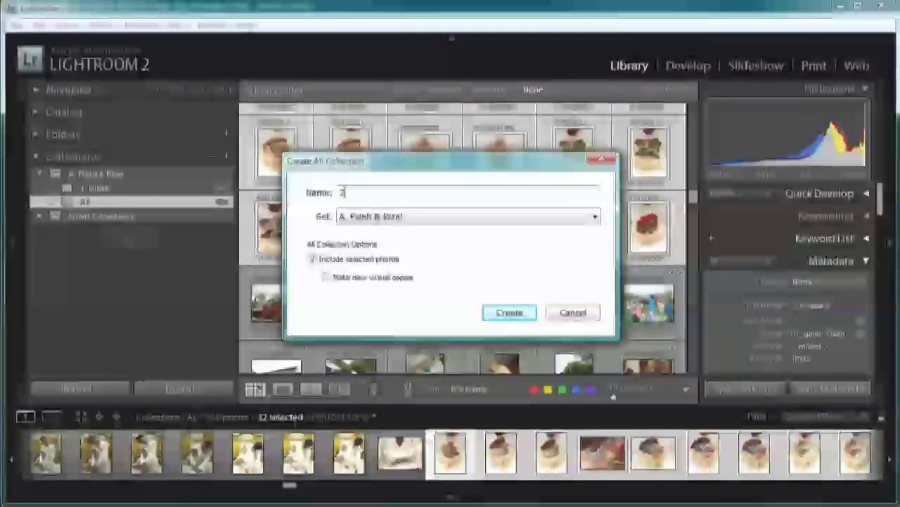
type(". Harm")
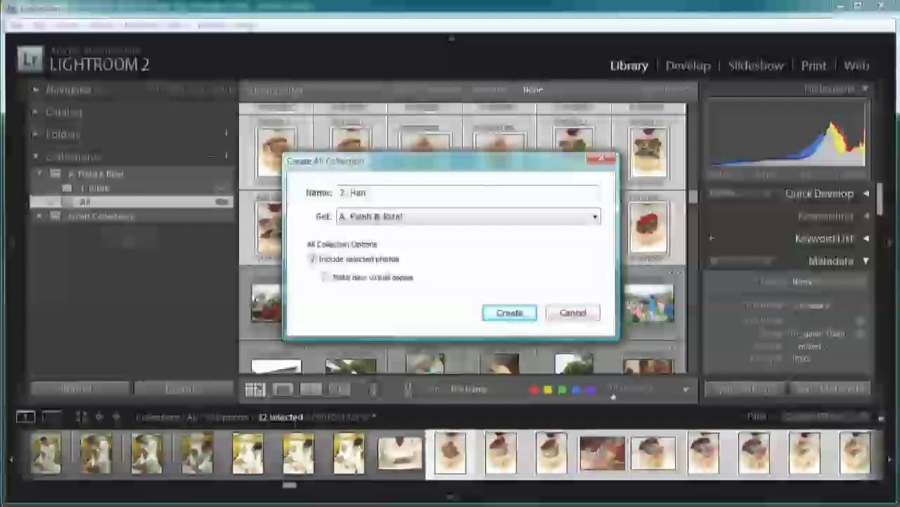
type("cam")
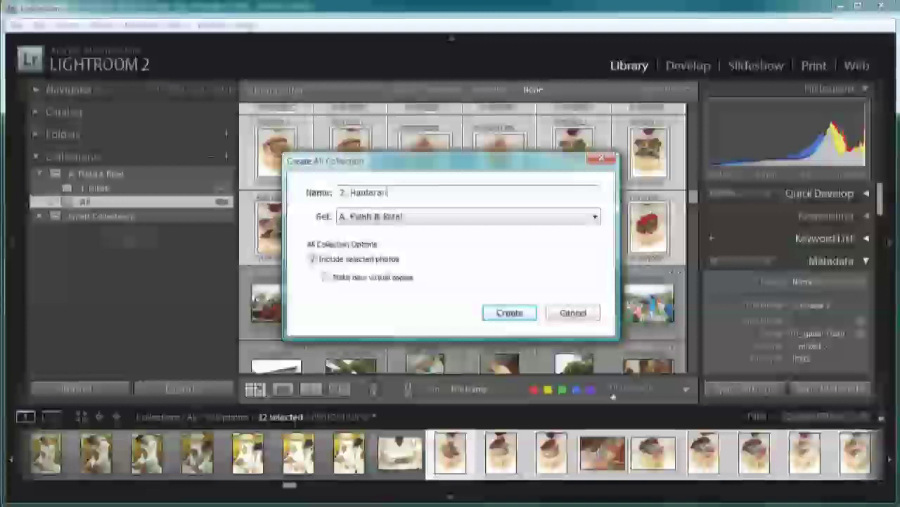
key("Return")
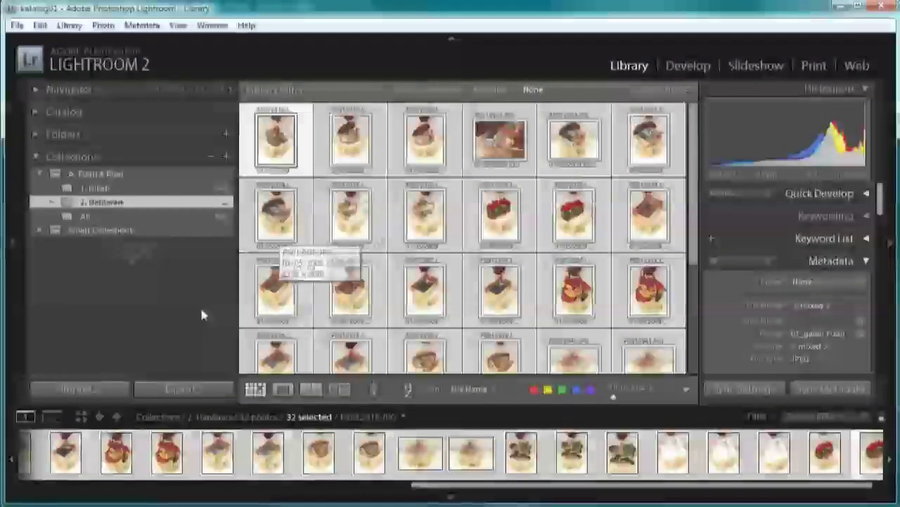
Step: Open the first photo in Loupe and step through to the last, P5012950.JPG
double_click(289, 144)
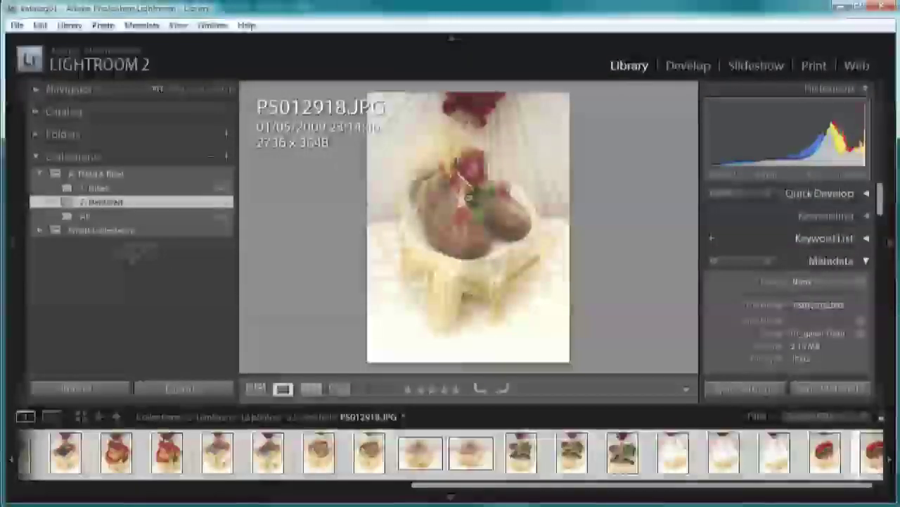
key("Right")
key("Right")
key("Right")
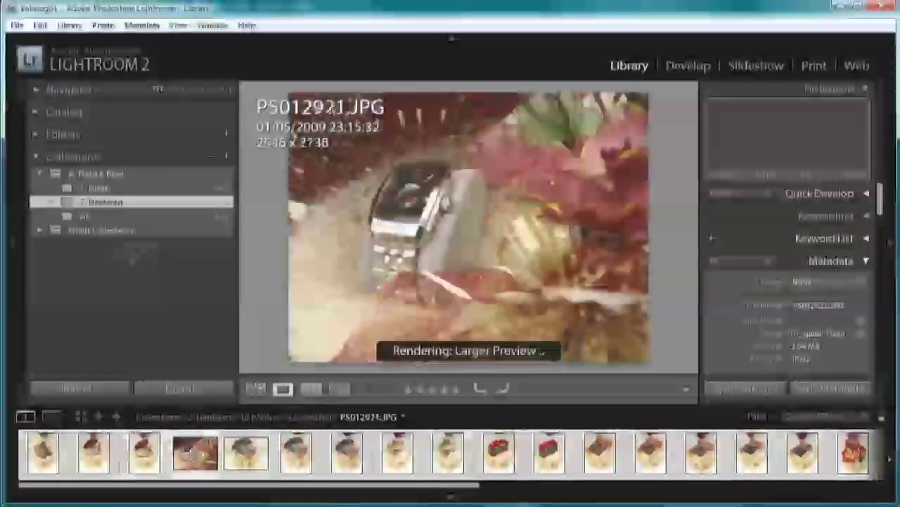
key("Right")
key("Left")
key("Left")
key("Left")
key("Left")
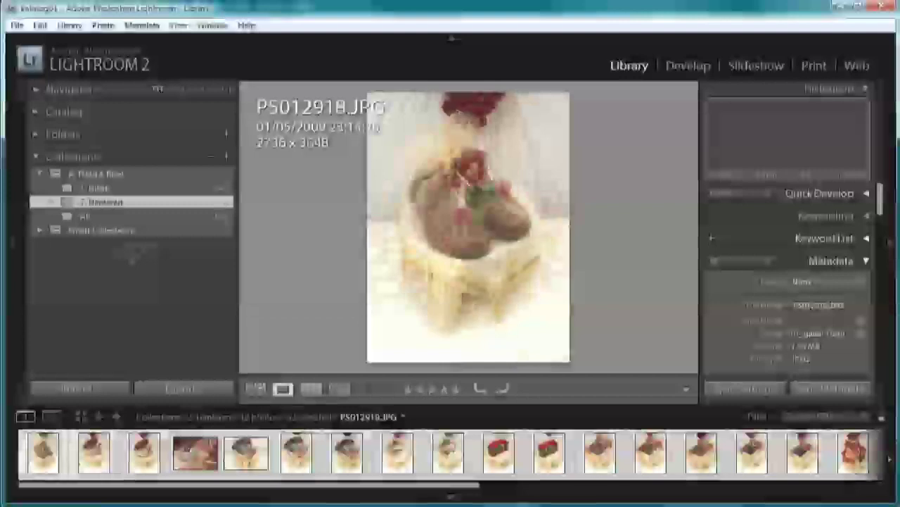
key("End")
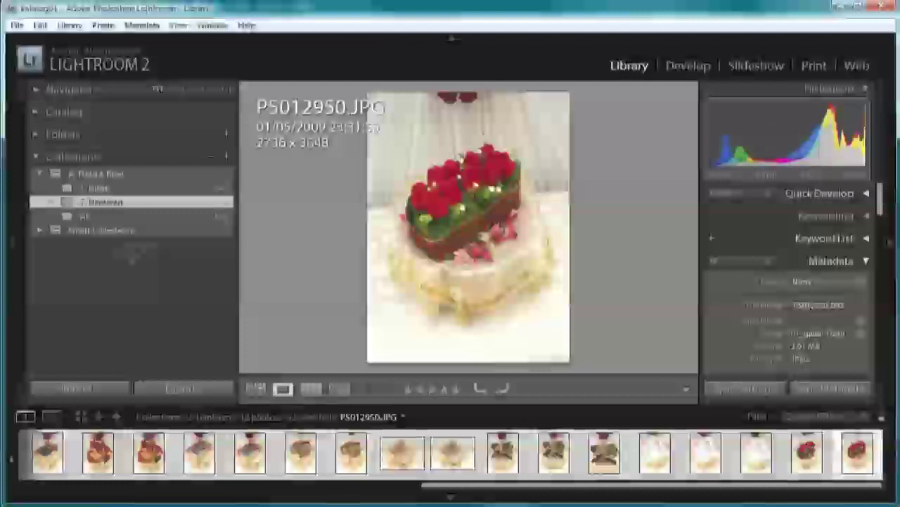
Step: Step back through the collection's photos, ending on P5012925.JPG
key("Left")
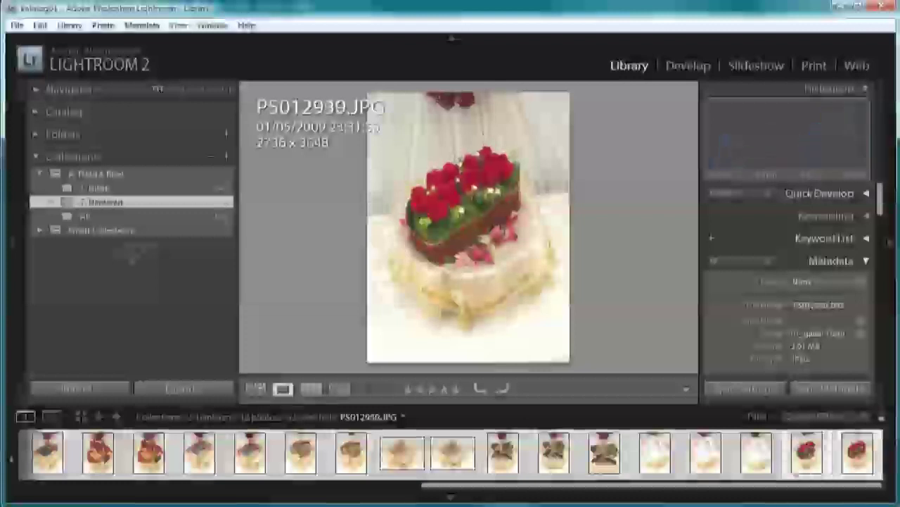
key("Left")
key("Home")
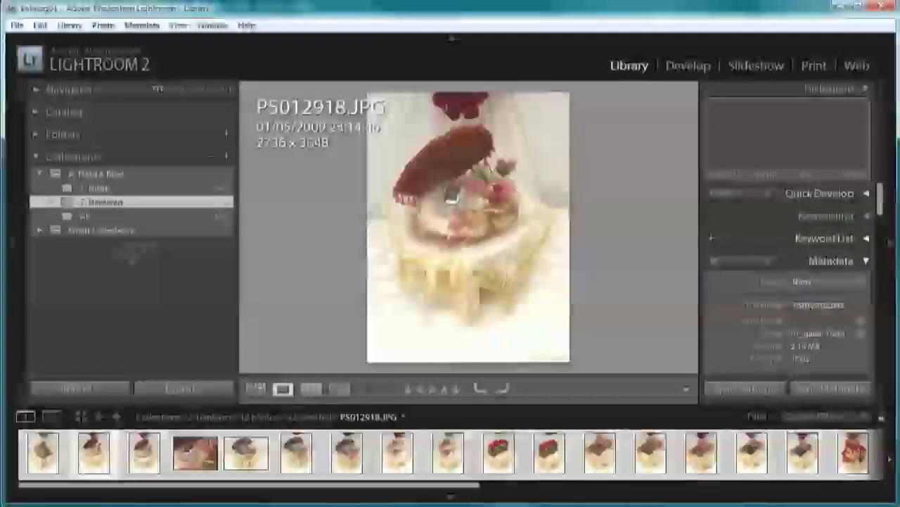
key("Right")
key("End")
key("Left")
key("Left")
key("Left")
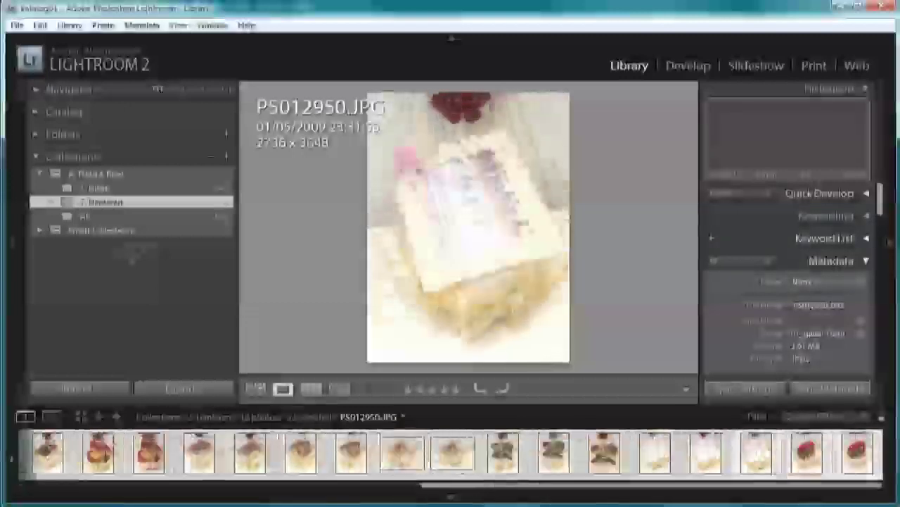
key("Left")
key("Left")
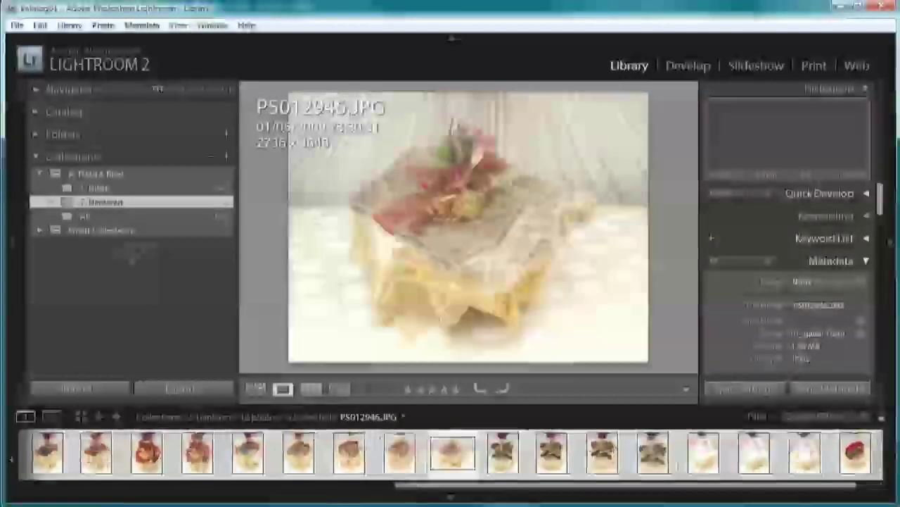
key("Right")
key("Left")
key("Left")
key("Left")
key("Left")
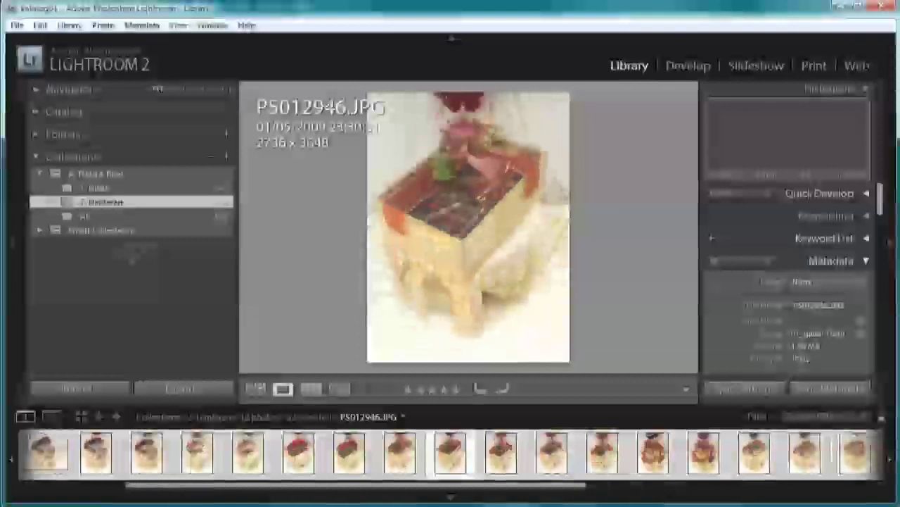
key("Left")
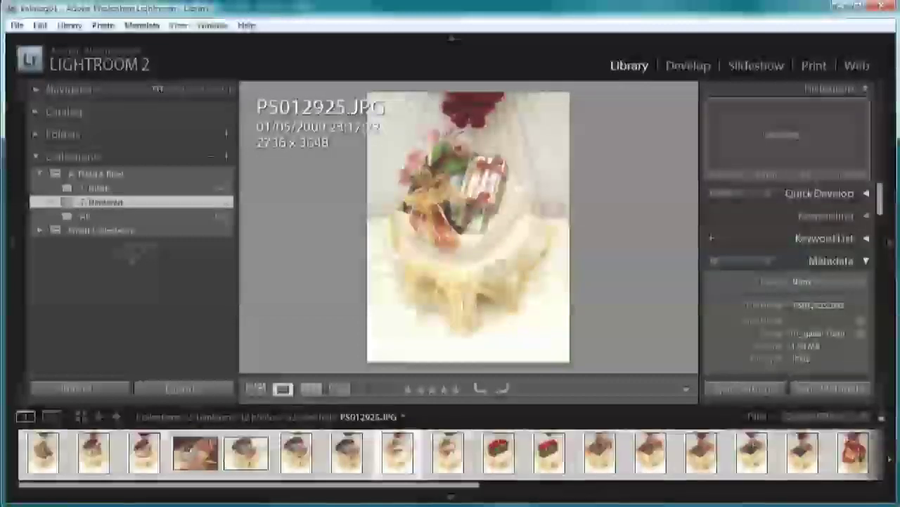
key("Right")
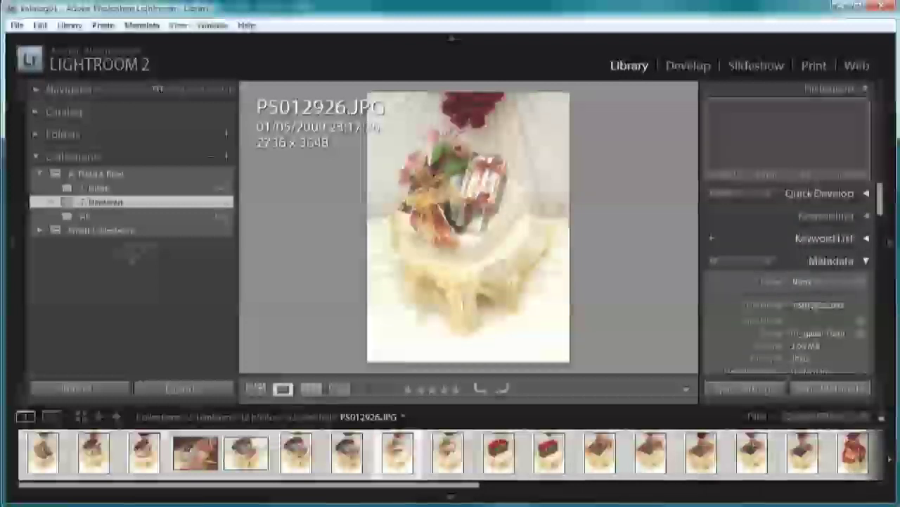
key("Left")
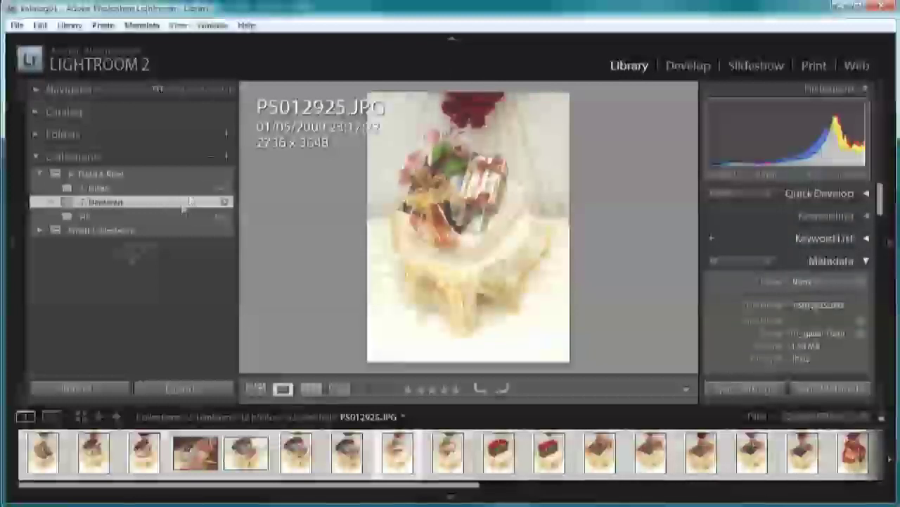
Step: Review photos P5012919 and P5012920 up close via the filmstrip, then move to later shots
left_click(202, 188)
left_click(202, 202)
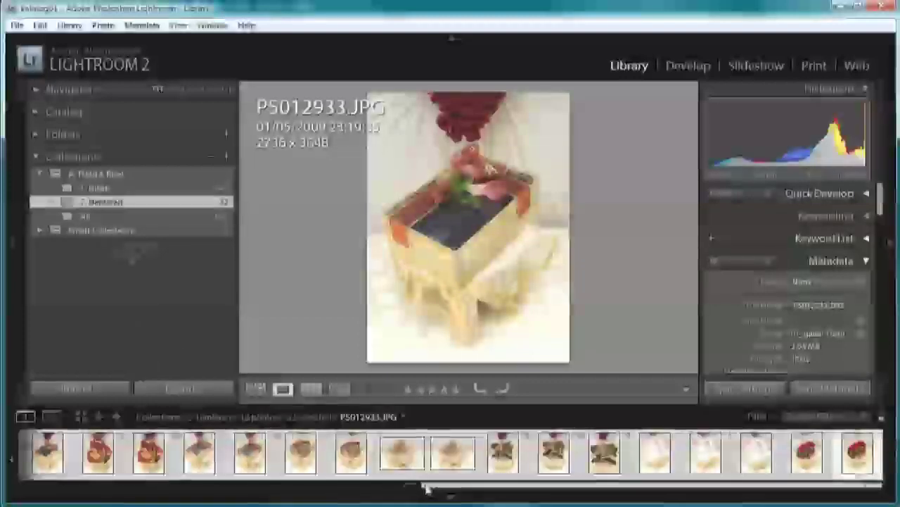
left_click_drag(424, 486, 21, 486)
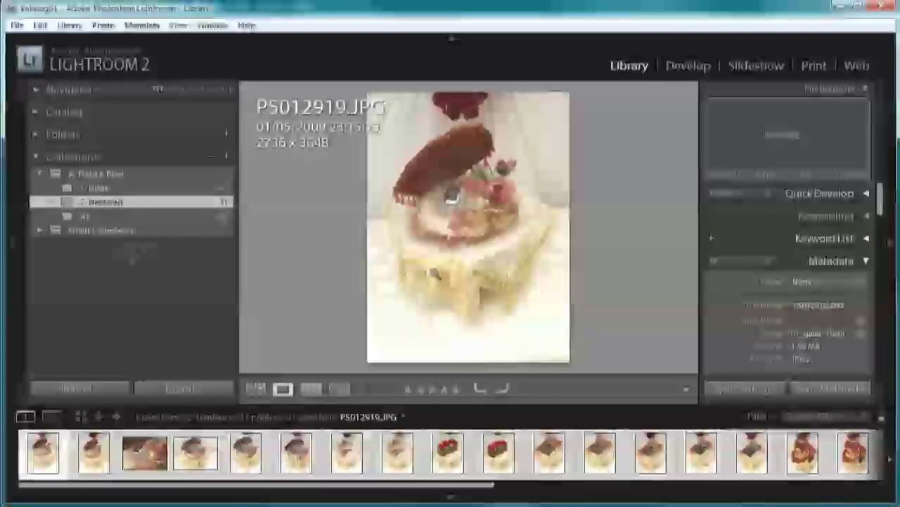
left_click(432, 275)
left_click(455, 225)
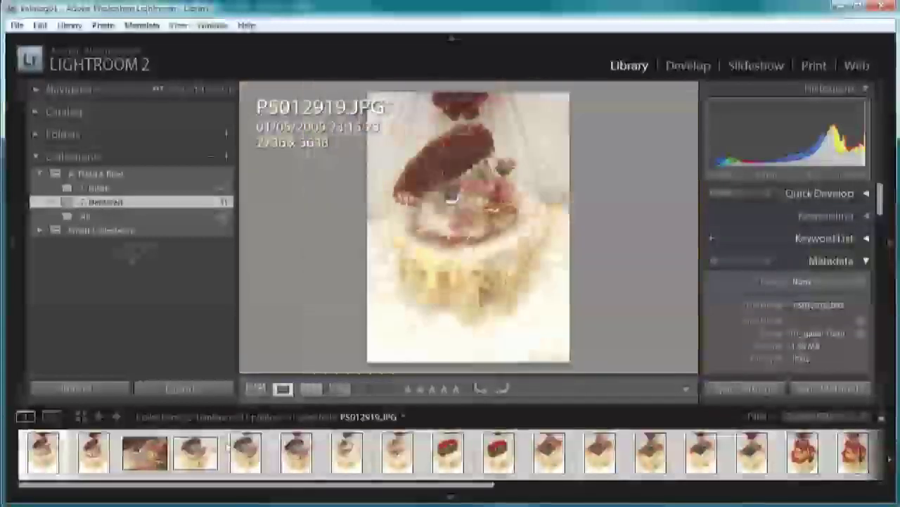
left_click(92, 454)
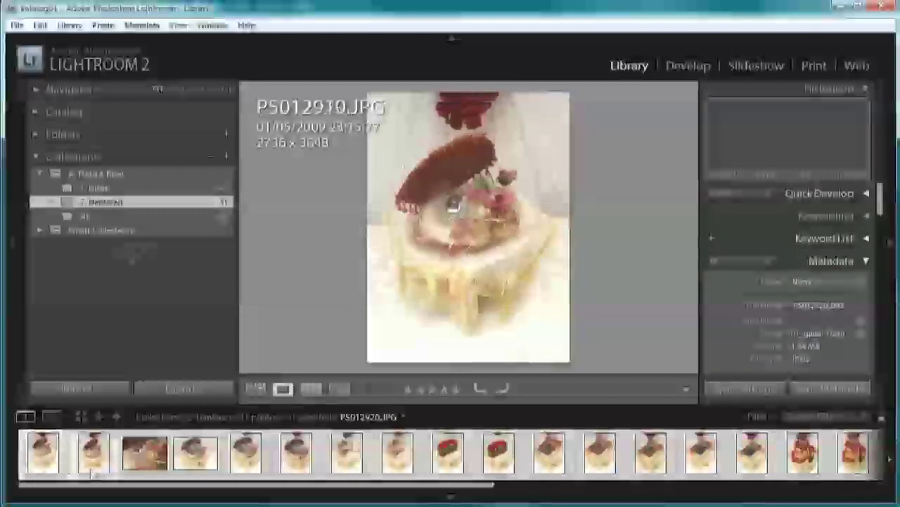
left_click(92, 454)
scroll(88, 464, "down", 1)
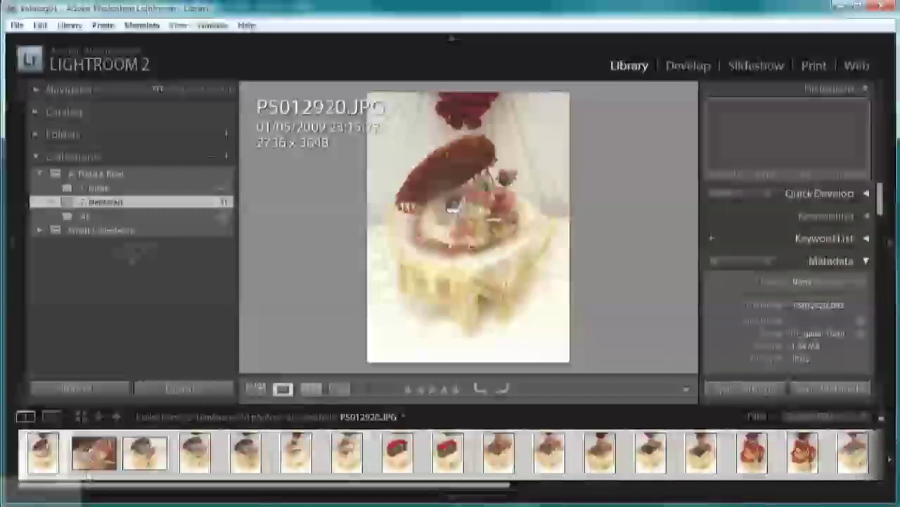
left_click(152, 466)
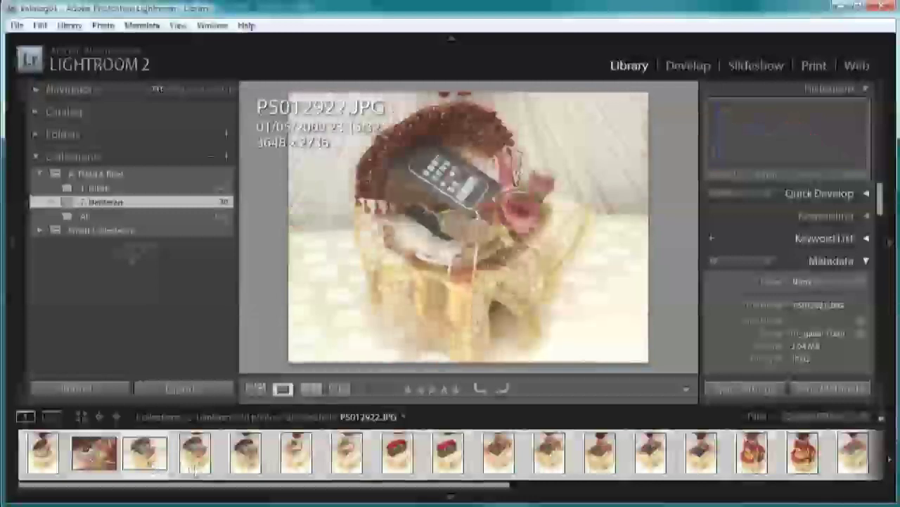
left_click(195, 468)
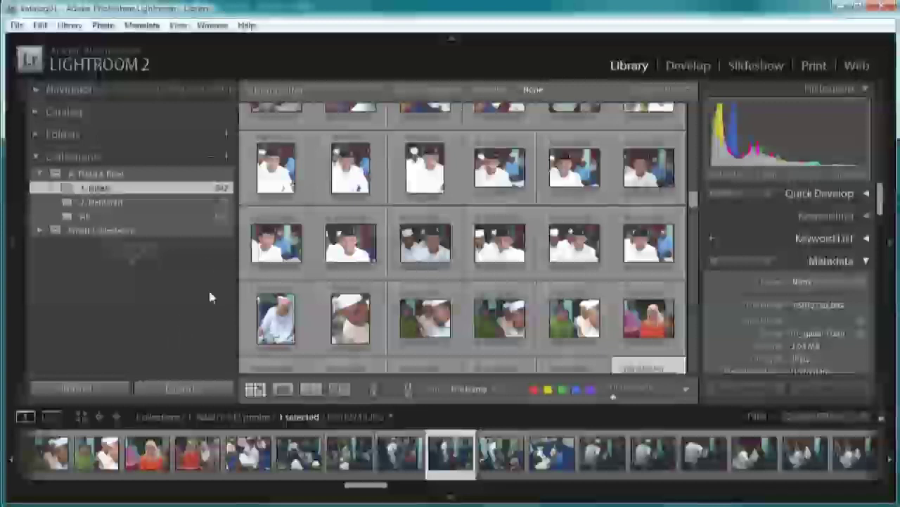
Step: Create a '4R' collection in the couple's set holding only P5012717.JPG
left_click(278, 169)
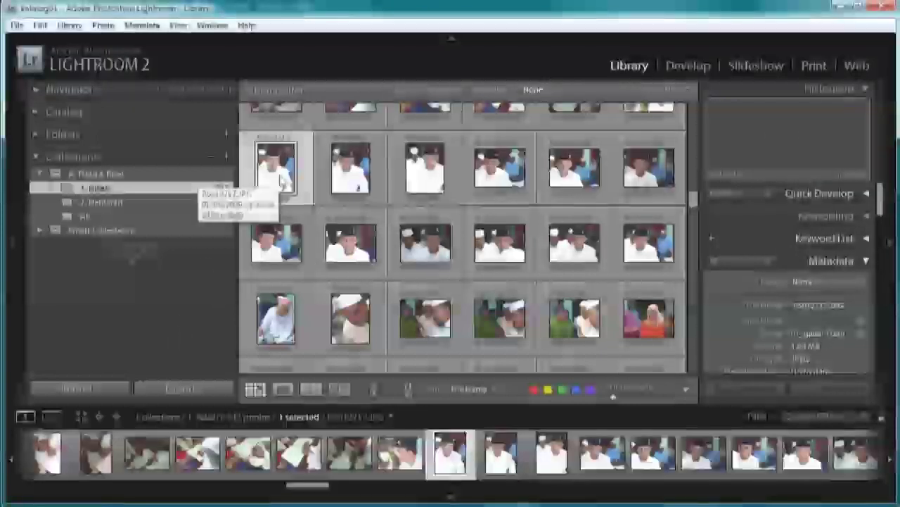
double_click(280, 181)
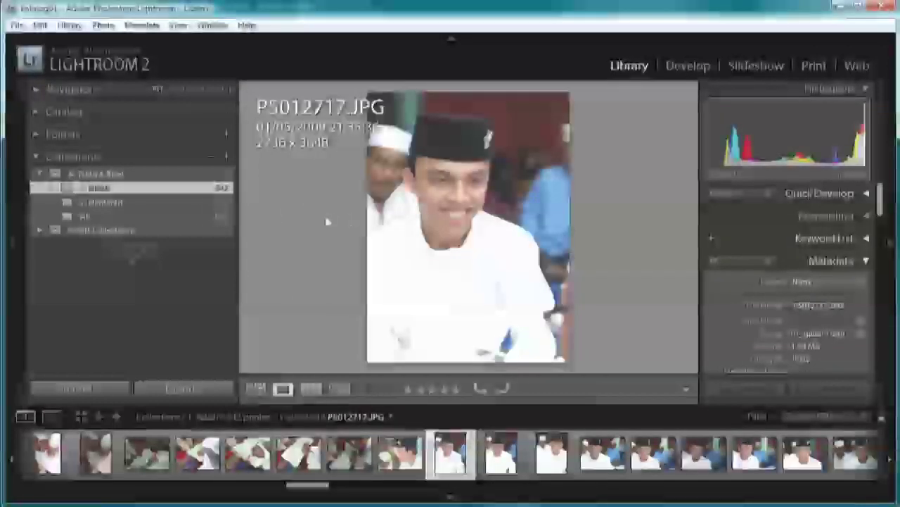
left_click(227, 156)
left_click(261, 173)
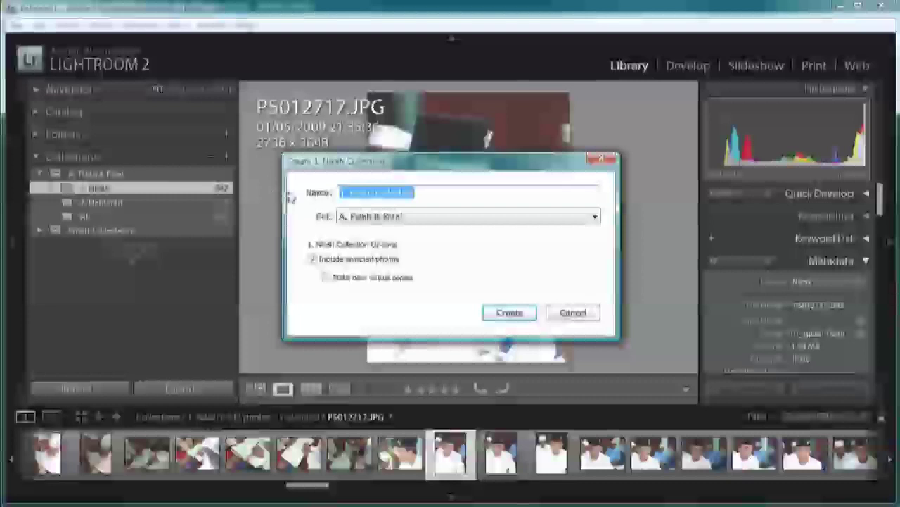
type("4R")
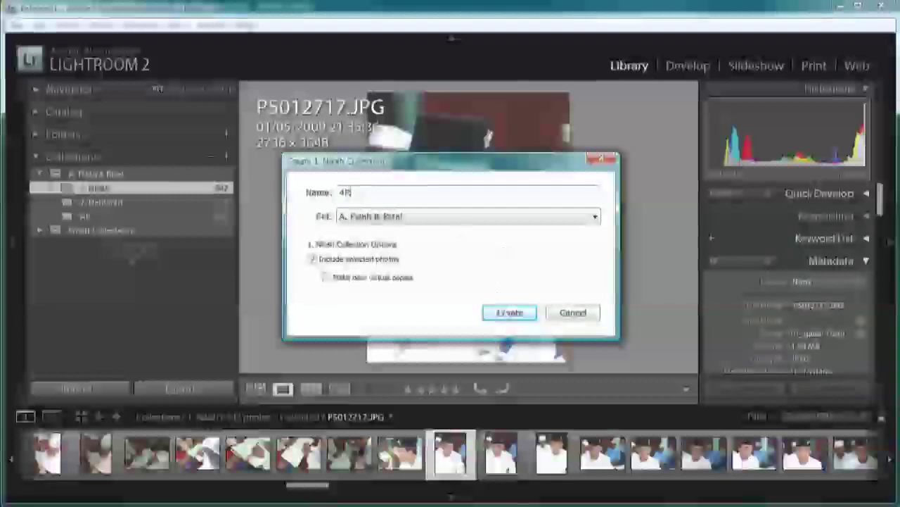
left_click(508, 312)
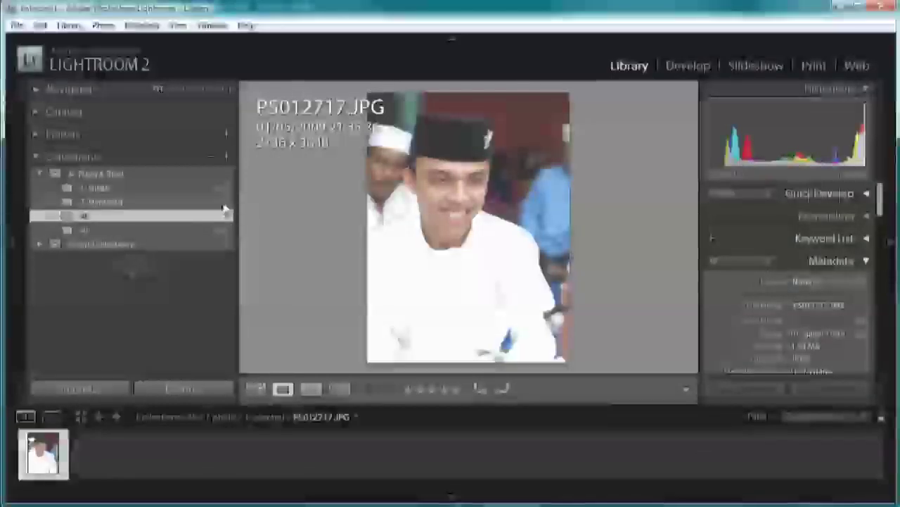
Step: Show the 1. Nikah collection as a thumbnail grid, scrolled to the top
left_click(225, 207)
left_click(223, 202)
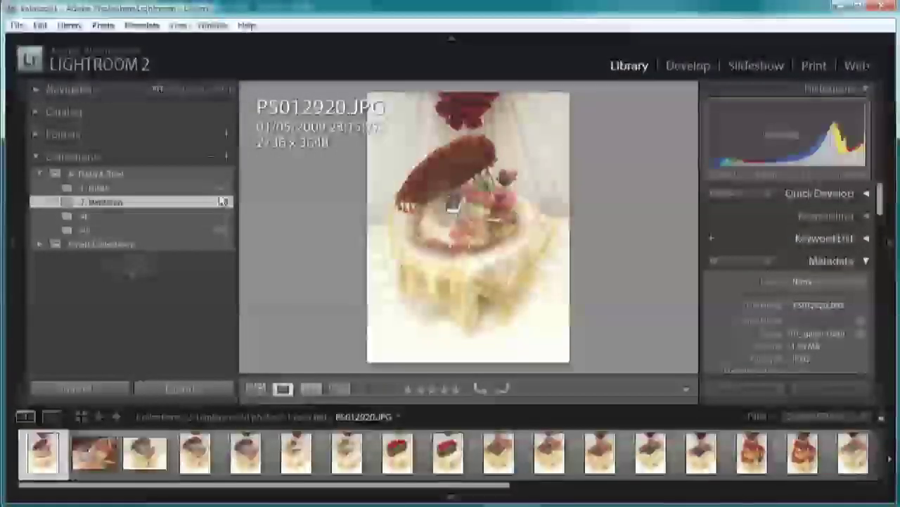
left_click(222, 188)
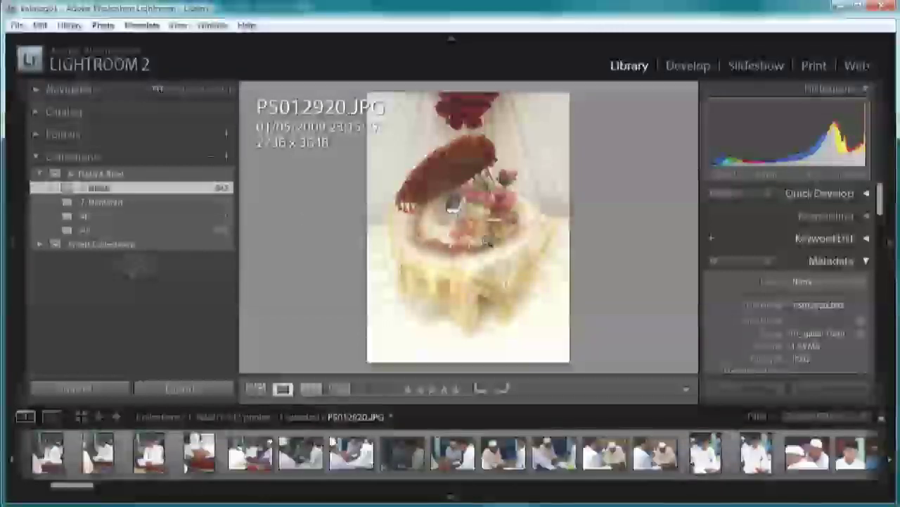
key("g")
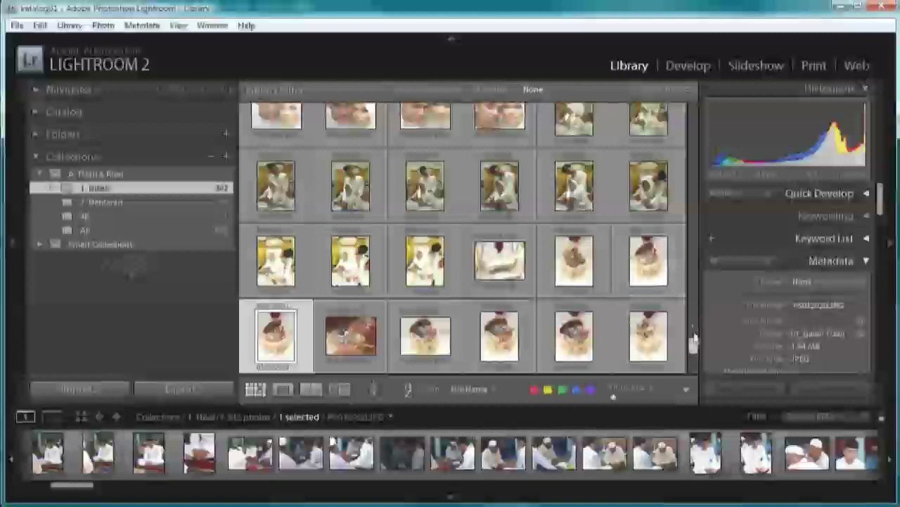
scroll(675, 268, "up", 2)
scroll(465, 240, "up", 5)
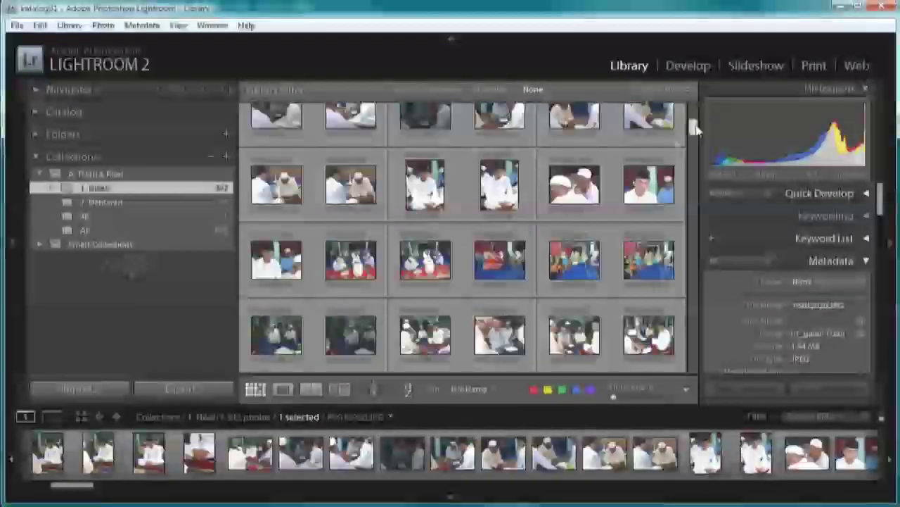
scroll(549, 194, "up", 5)
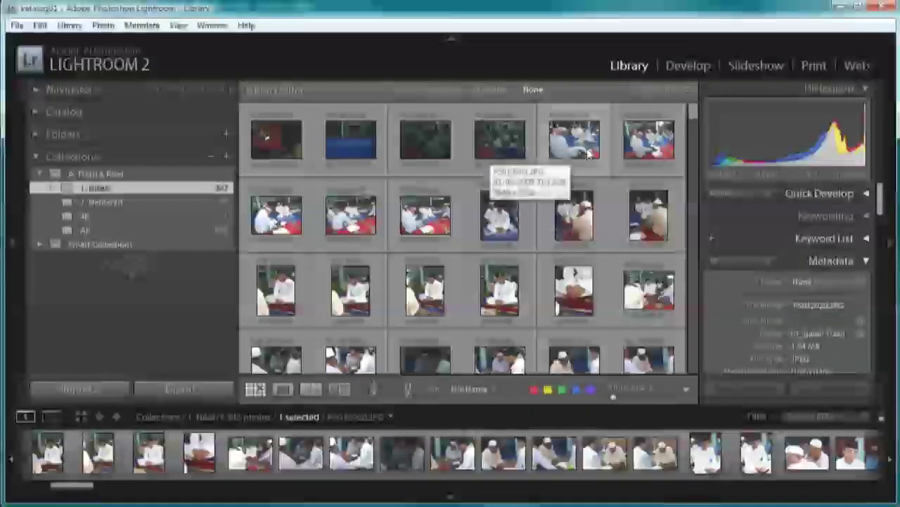
Step: Inspect P5012603.JPG large, then drag it into a collection
double_click(588, 153)
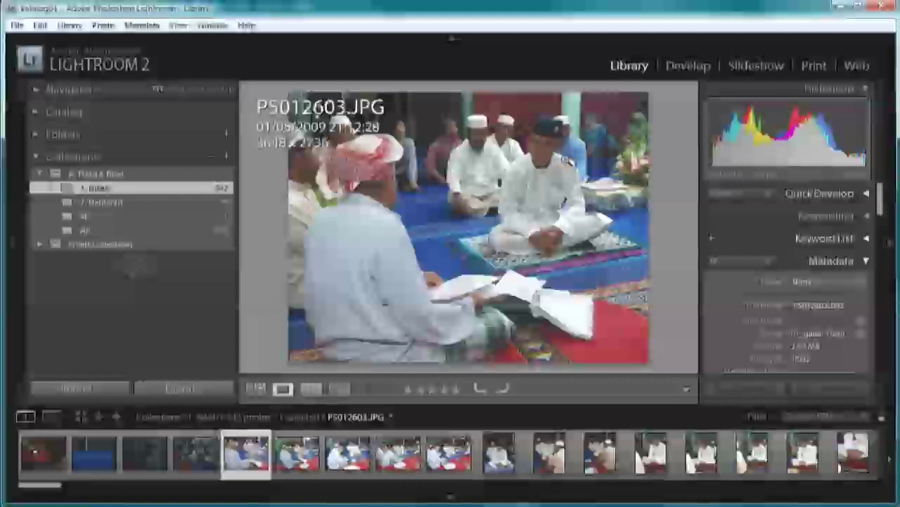
key("g")
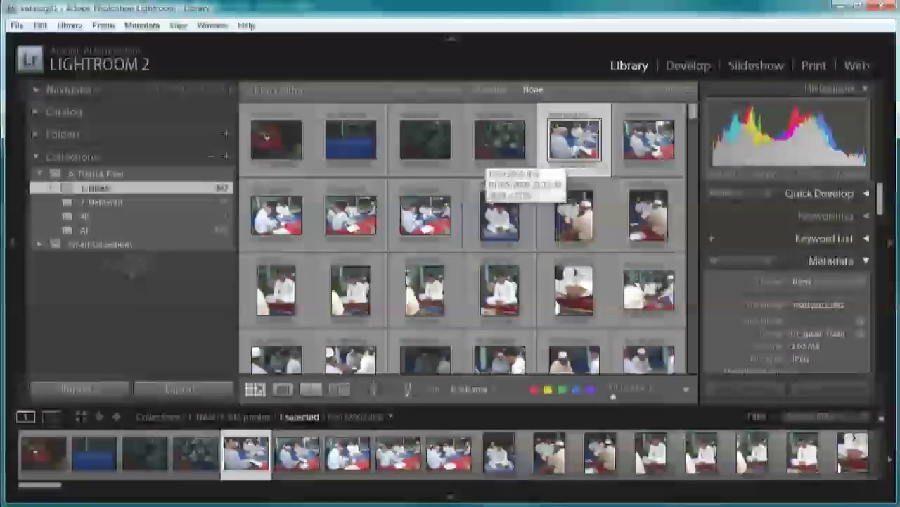
left_click_drag(569, 159, 219, 209)
Step: Page through P5012603.JPG to P5012609.JPG full-size, then return to the grid
double_click(574, 140)
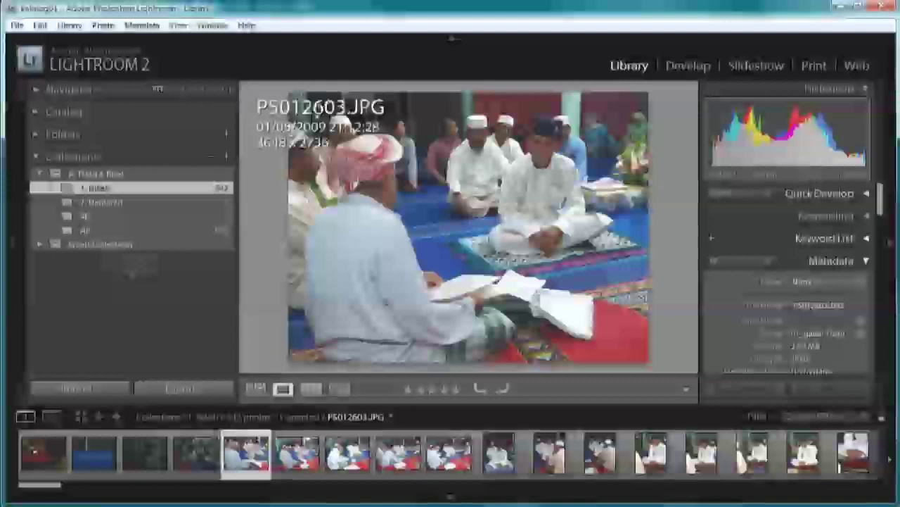
key("Right")
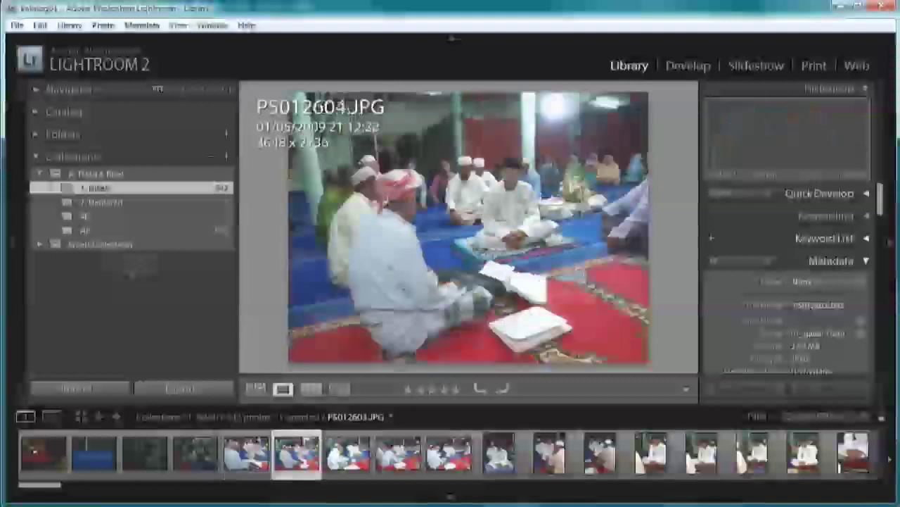
key("Right")
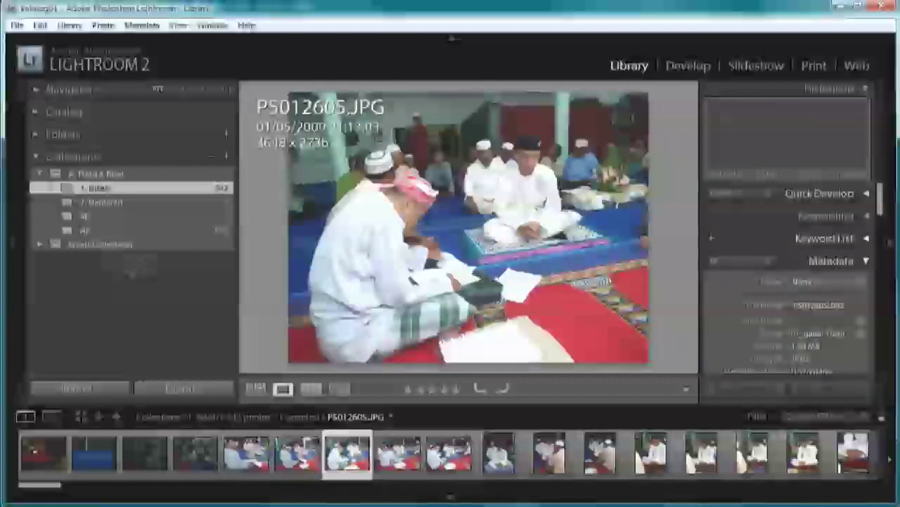
key("Right")
key("Right")
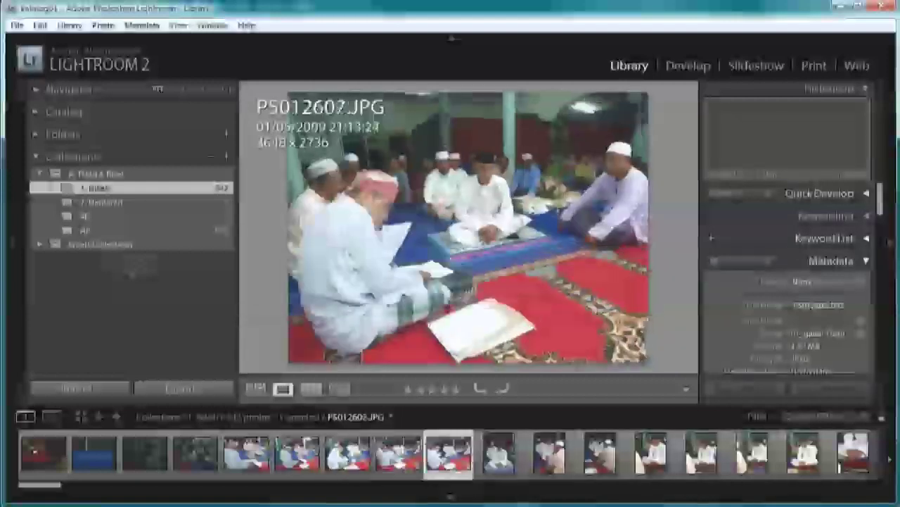
key("Right")
key("Right")
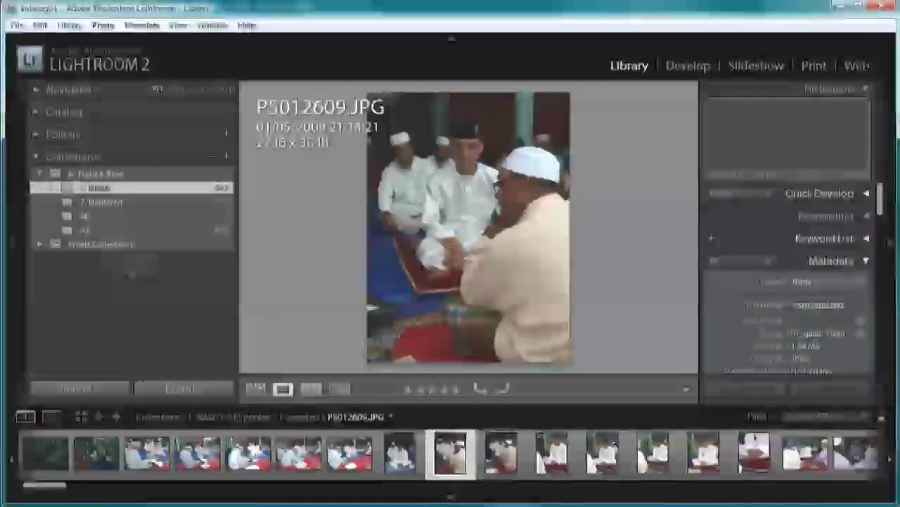
key("g")
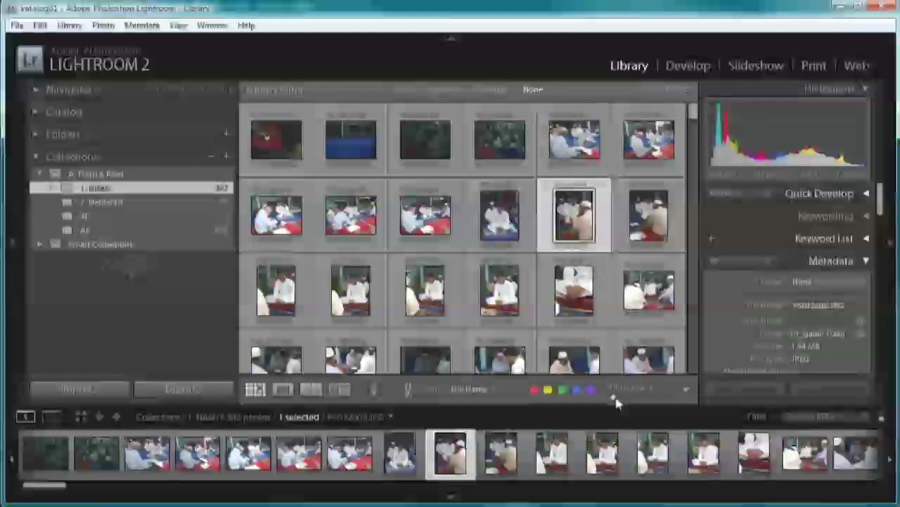
Step: Enlarge the grid thumbnails to two per row and scroll down the grid
left_click_drag(619, 401, 640, 401)
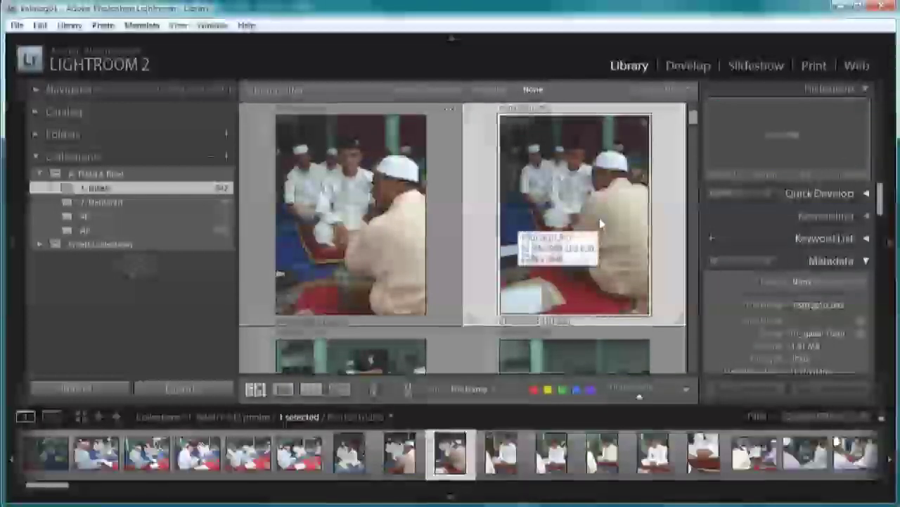
scroll(601, 223, "down", 2)
scroll(601, 226, "down", 2)
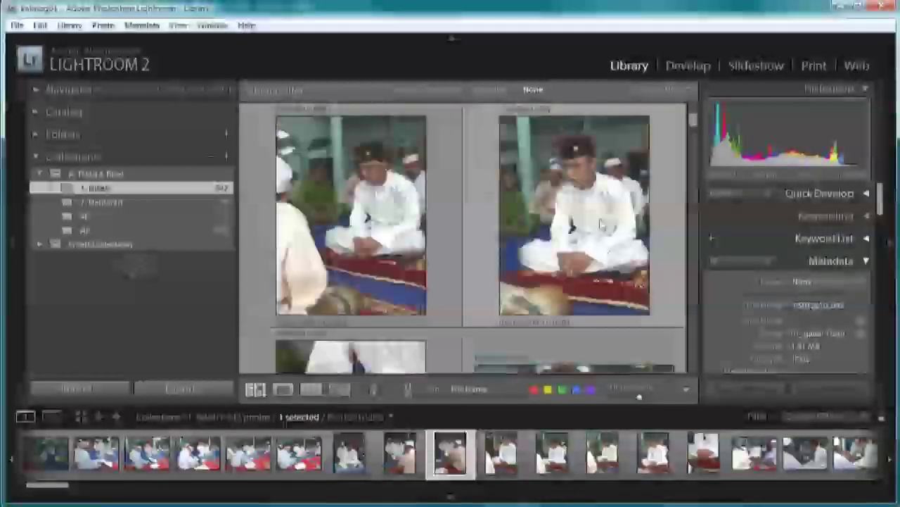
scroll(600, 223, "down", 5)
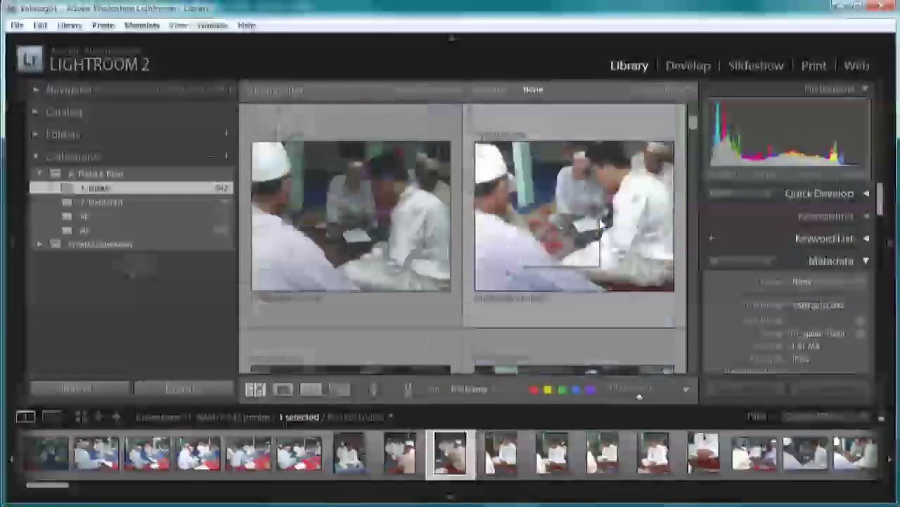
scroll(599, 224, "down", 6)
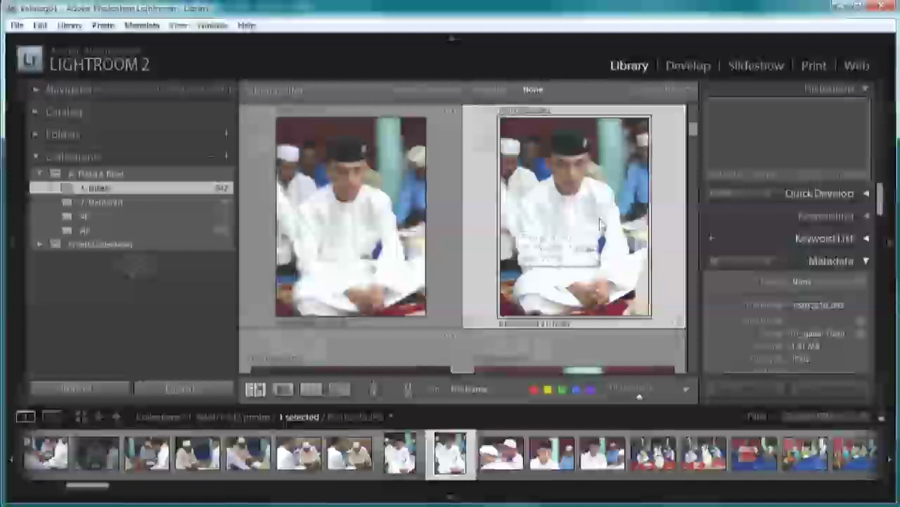
Step: View the photo in Loupe and zoom 1:1 on the face to check sharpness
key("e")
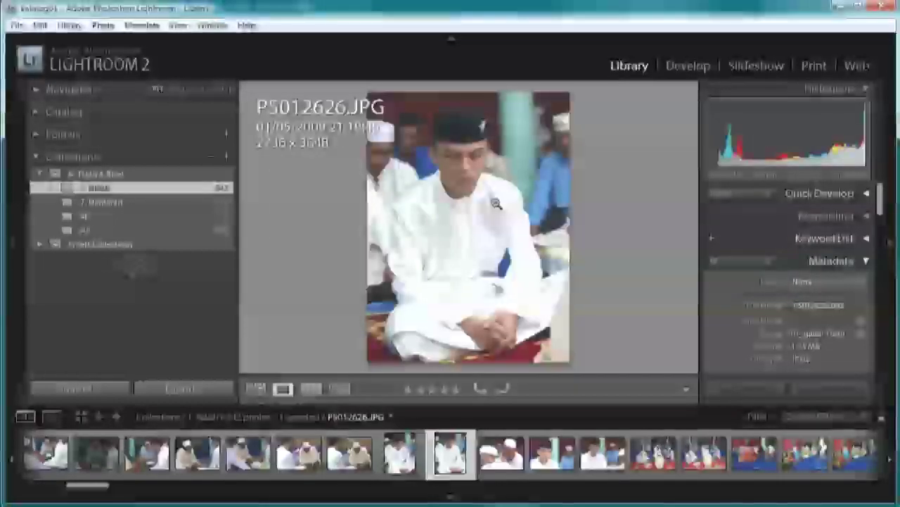
left_click(496, 203)
left_click(518, 177)
left_click(461, 161)
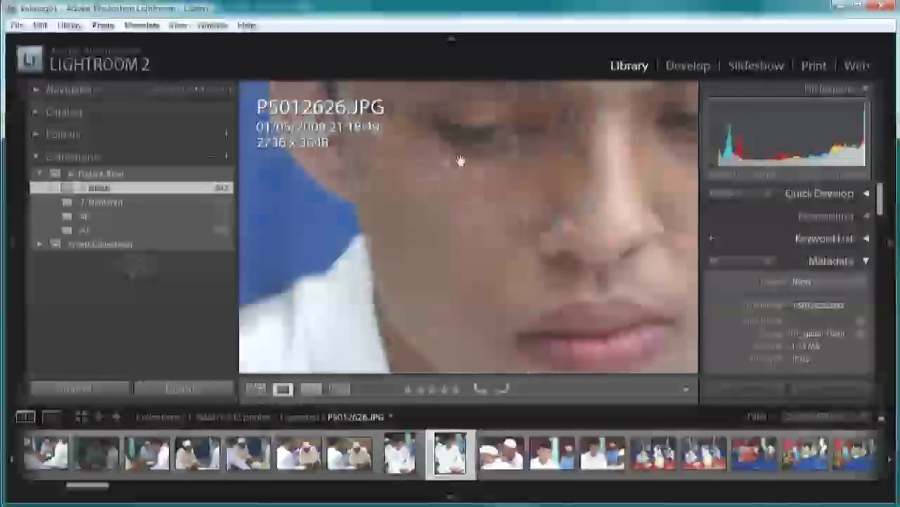
left_click(486, 159)
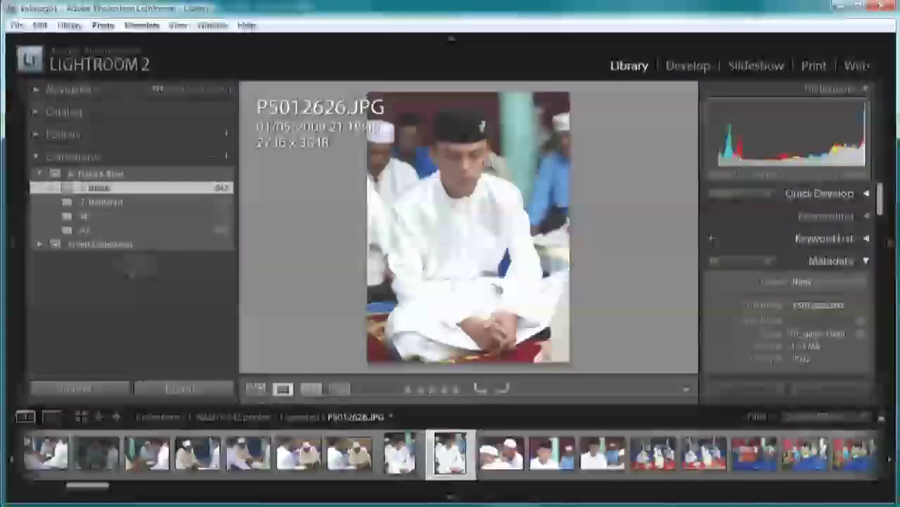
Step: Settle on the young man's photo P5012629.JPG and drag it onto the 4R collection
key("Right")
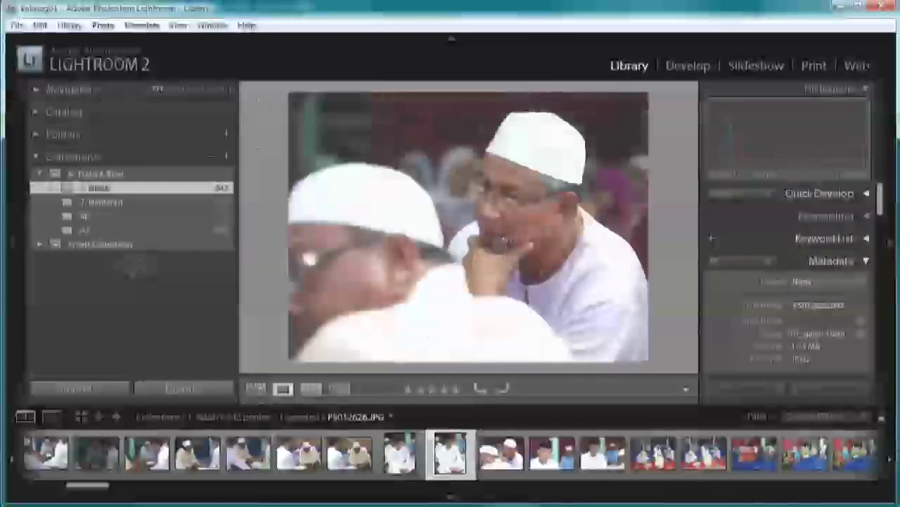
key("Right")
key("Left")
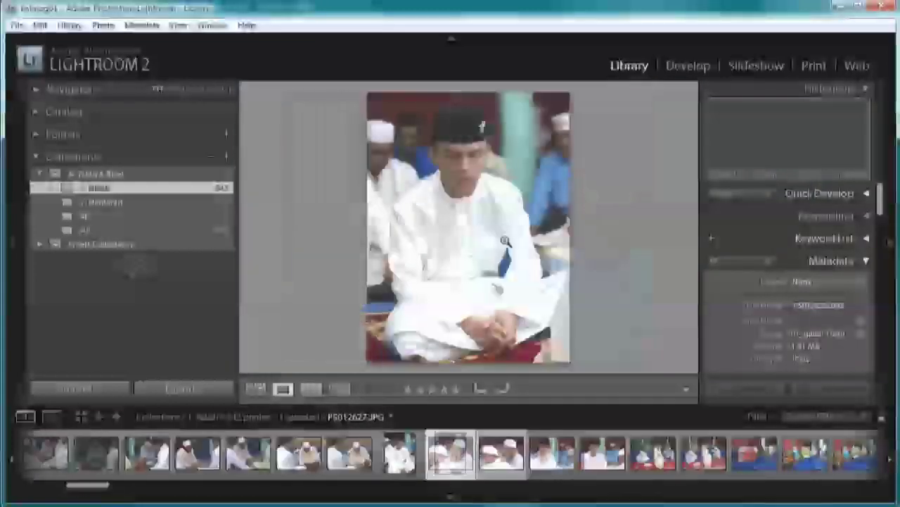
key("Left")
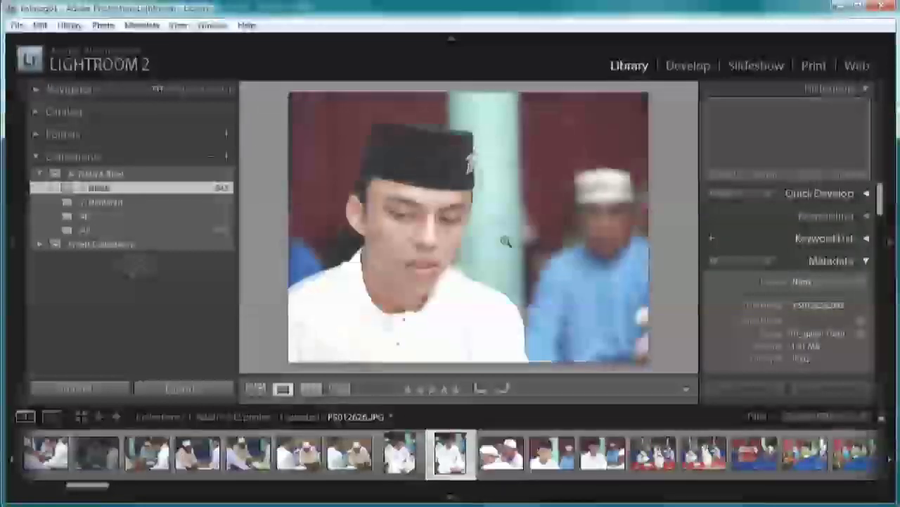
key("Right")
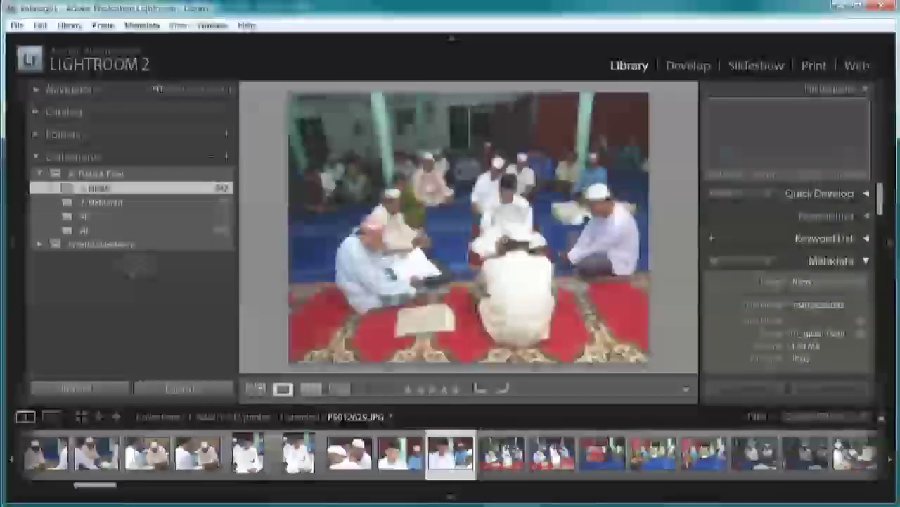
key("Left")
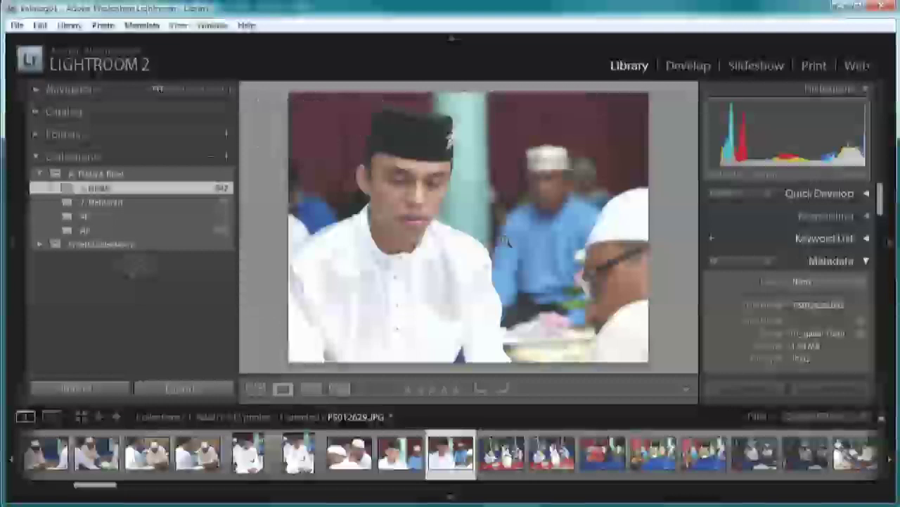
key("c")
left_click_drag(313, 243, 202, 216)
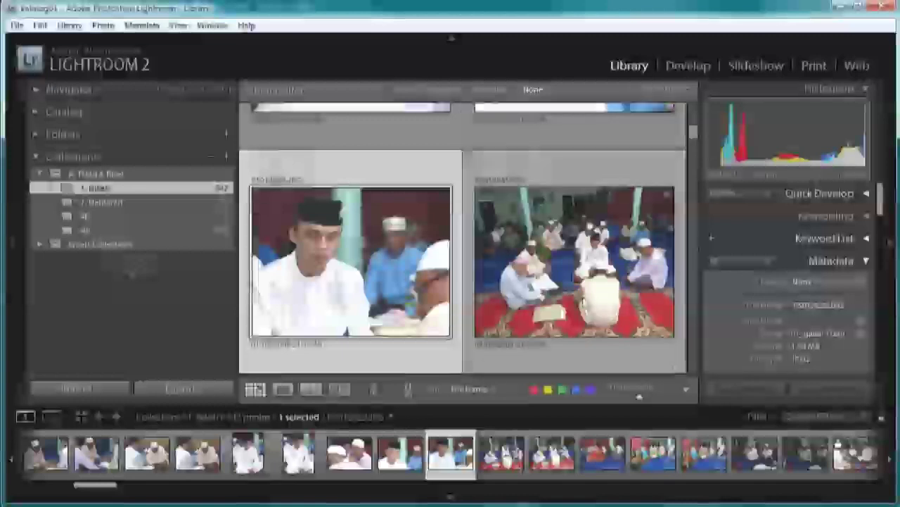
Step: Page through shots P5012635 to P5012651 large, then compare P5012650 side by side
double_click(641, 365)
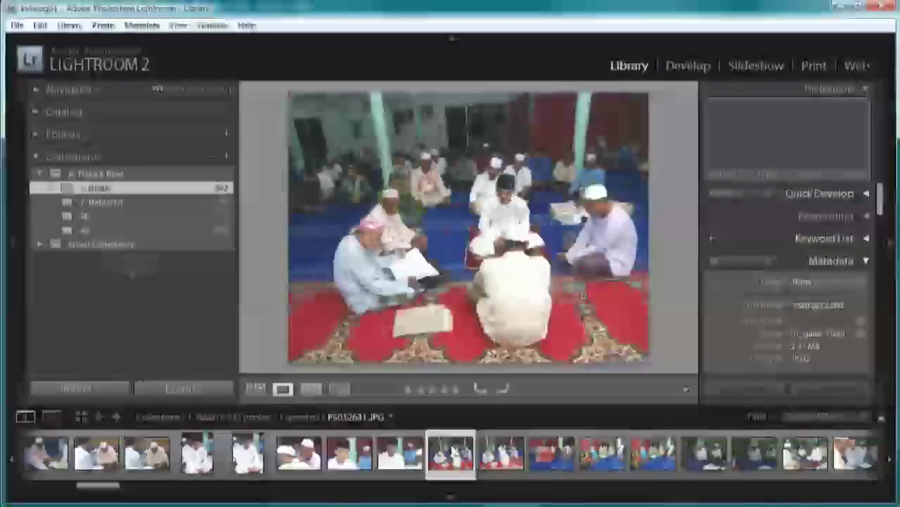
key("Right")
key("Right")
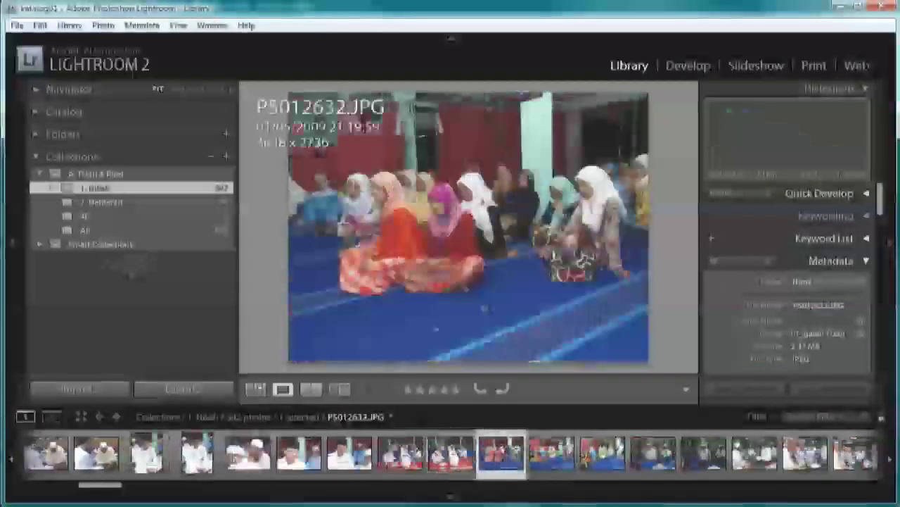
key("Right")
key("Right")
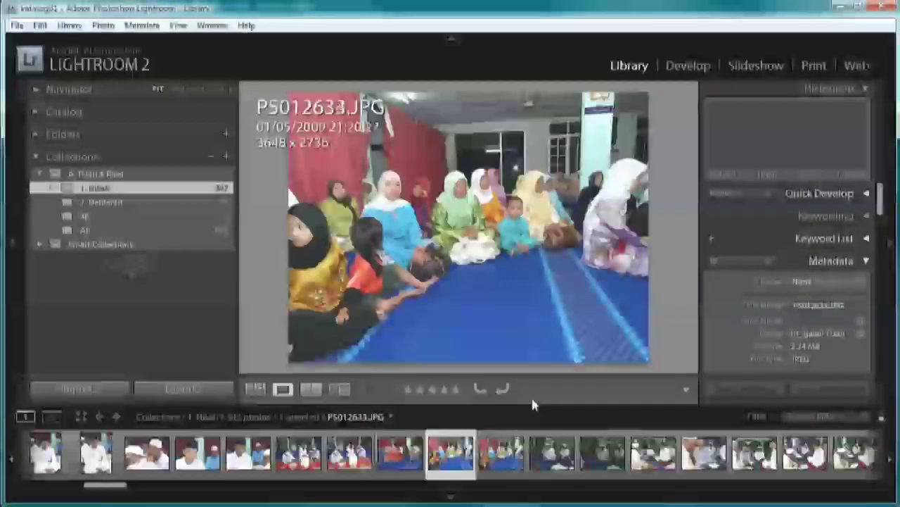
key("Right")
key("Right")
key("Right")
key("Right")
key("Right")
key("Right")
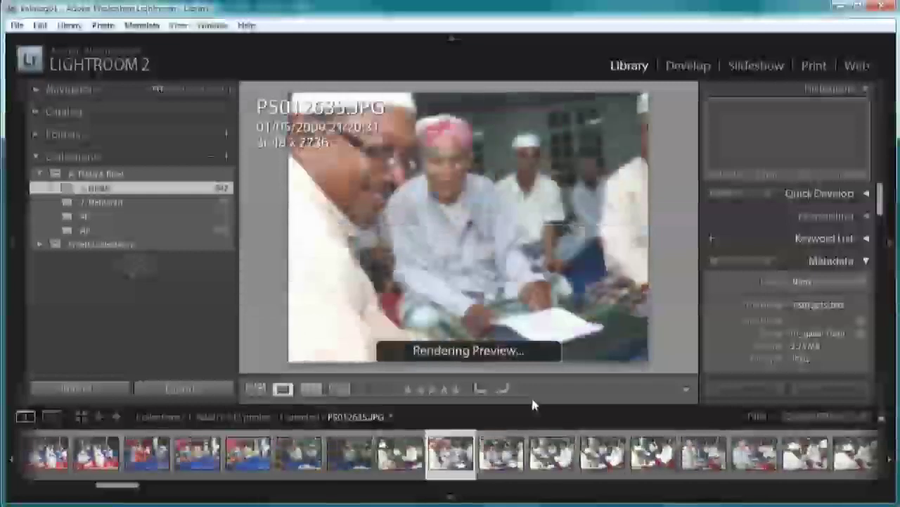
key("Right")
key("Right")
key("Right")
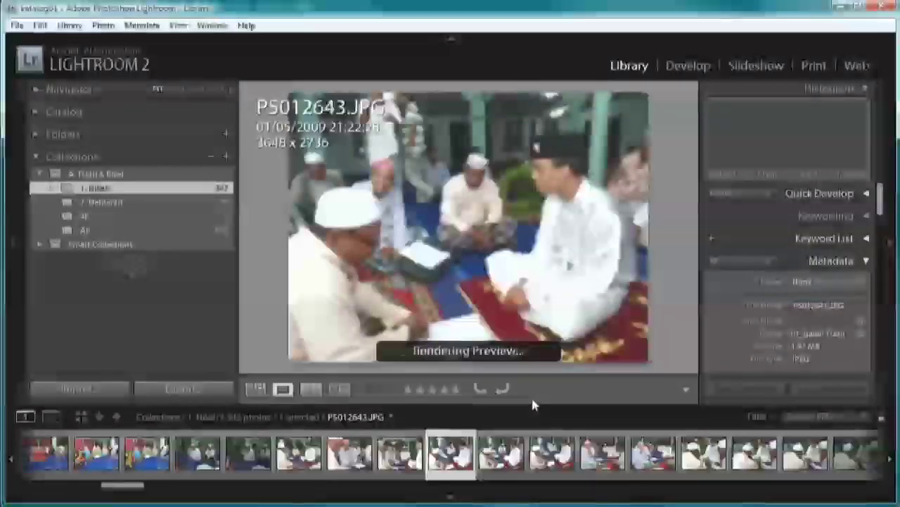
key("Right")
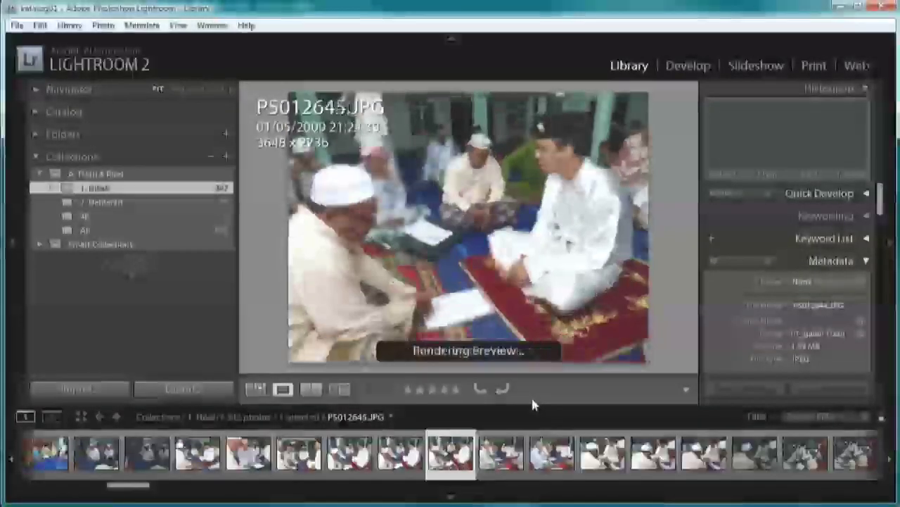
key("Right")
key("Right")
key("Right")
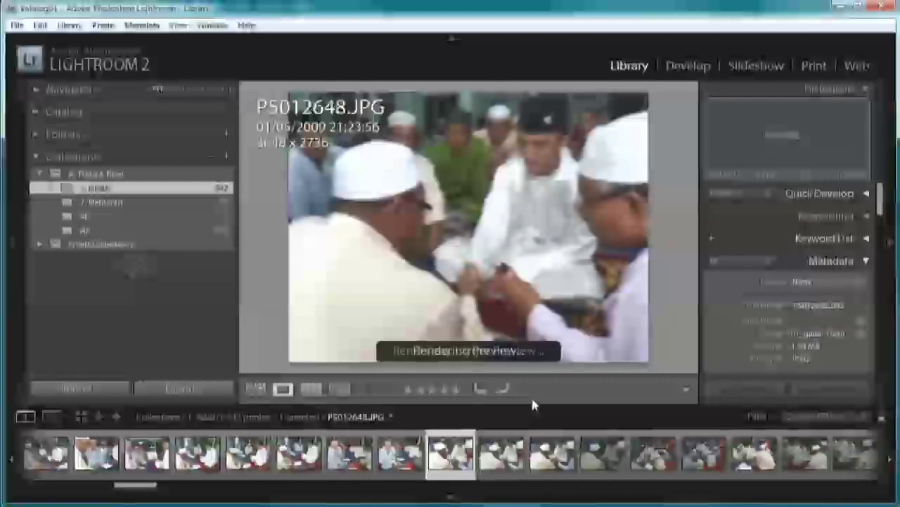
key("Right")
key("Right")
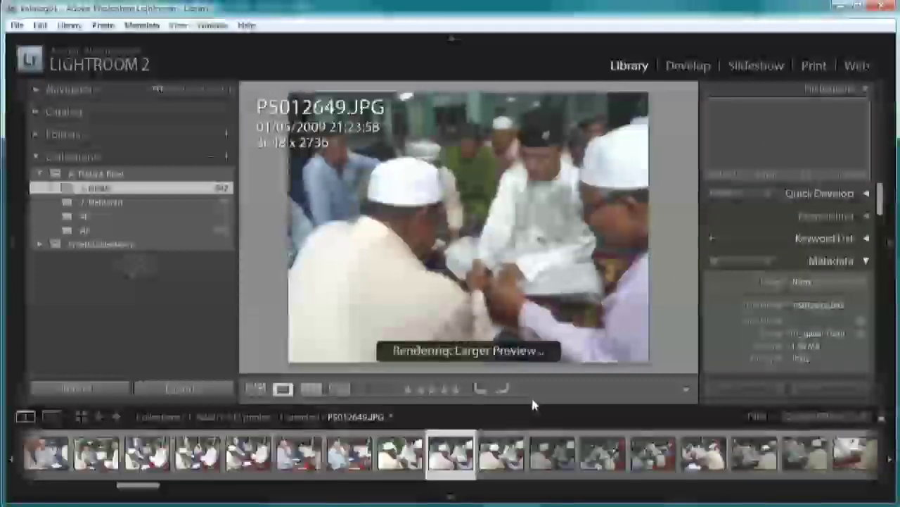
key("Right")
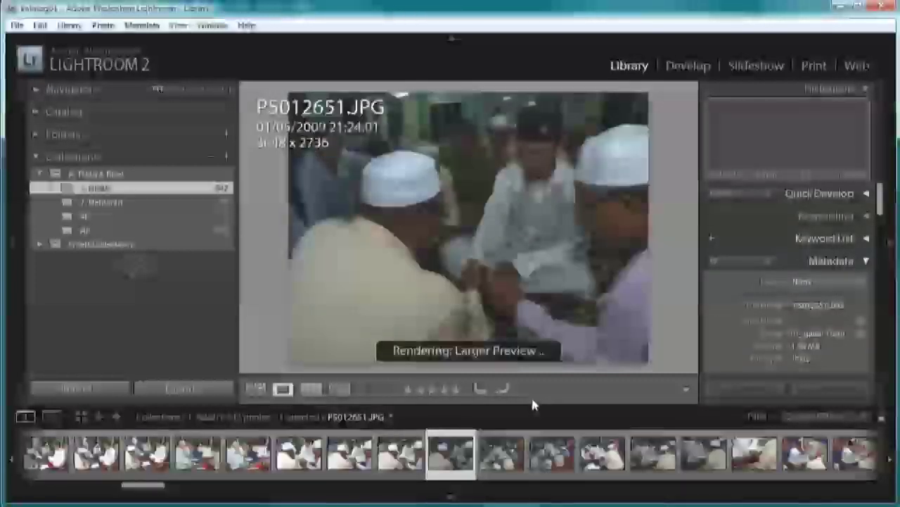
key("Left")
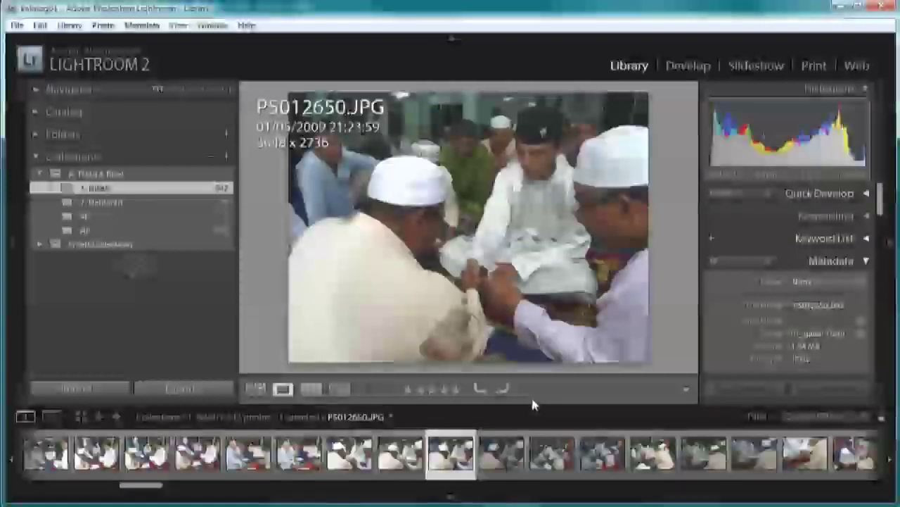
key("c")
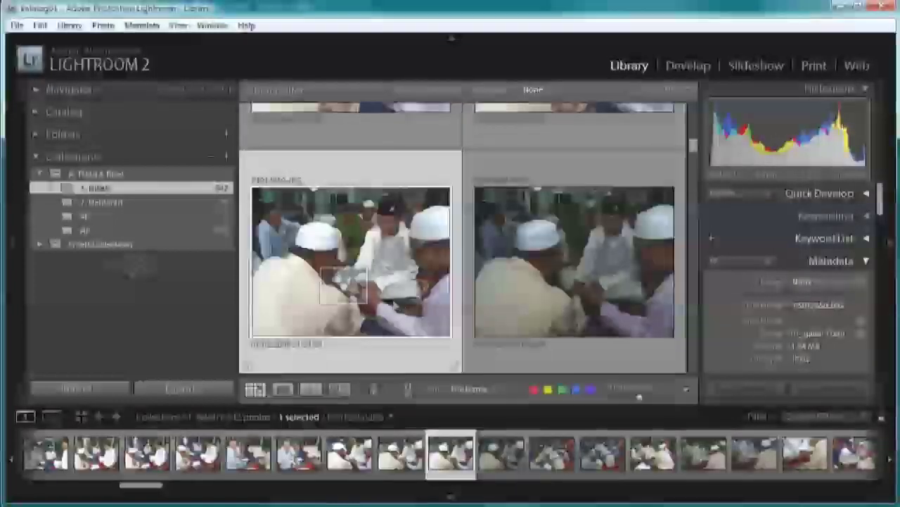
Step: Review the three-photo picks collection, then return to the 1. Bilder event photos
left_click(212, 221)
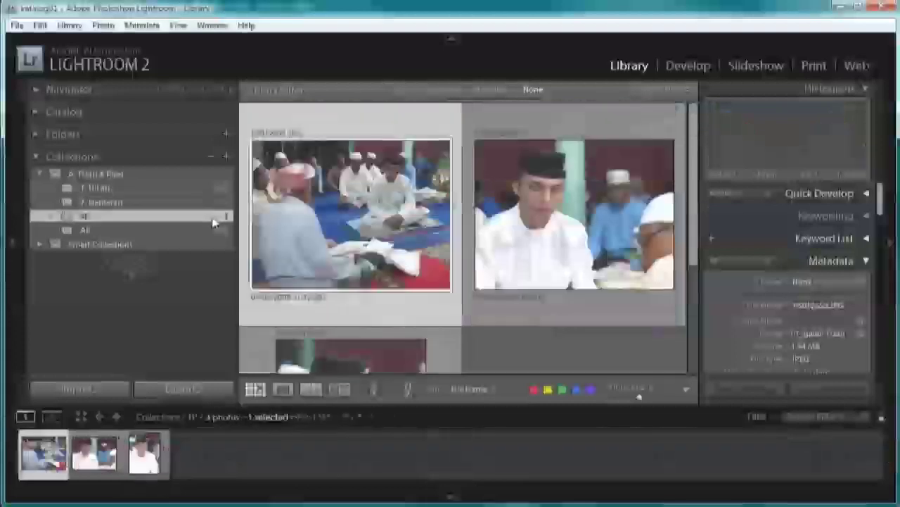
scroll(425, 221, "down", 2)
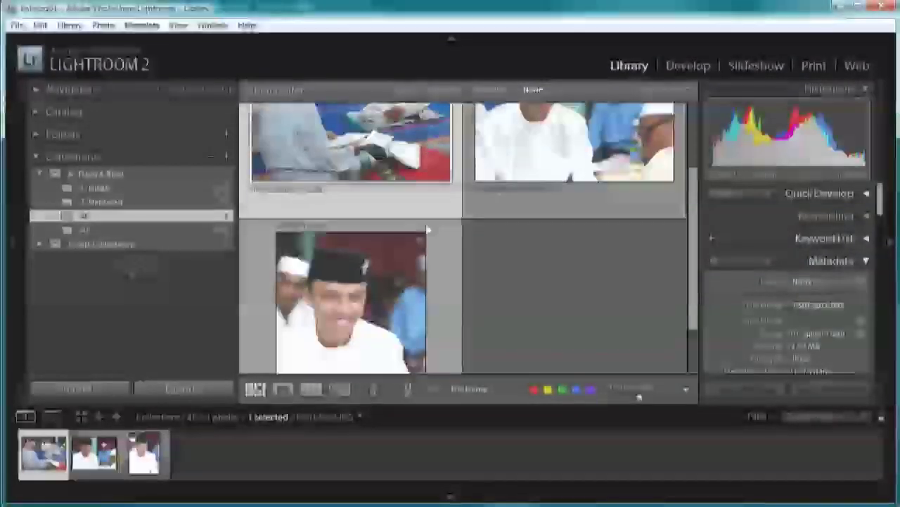
scroll(426, 223, "up", 2)
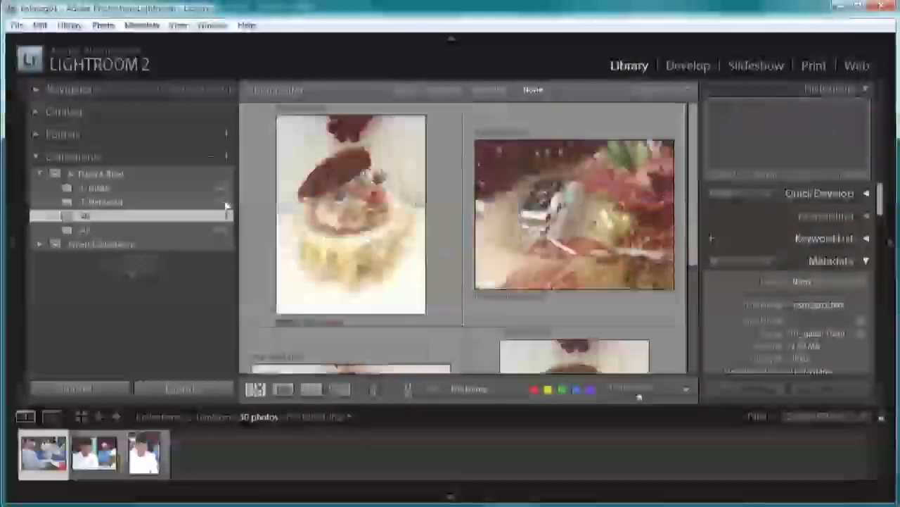
left_click(204, 188)
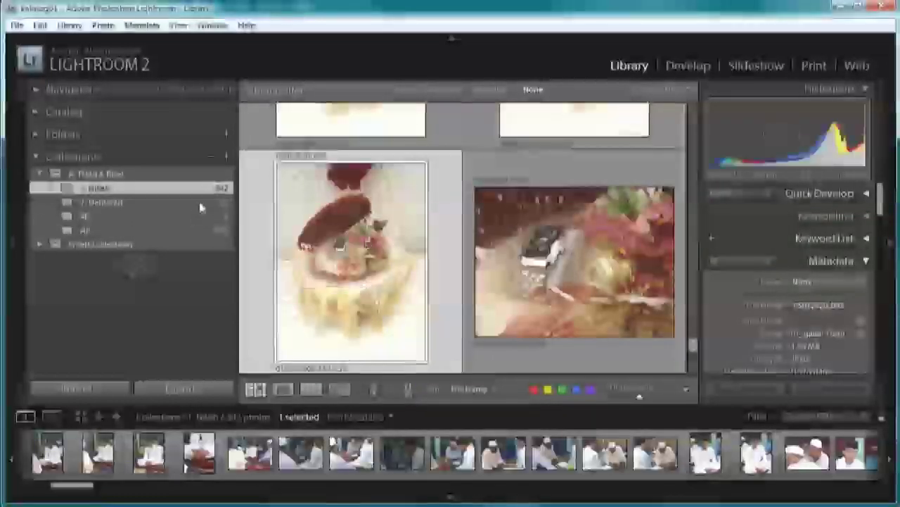
left_click(205, 217)
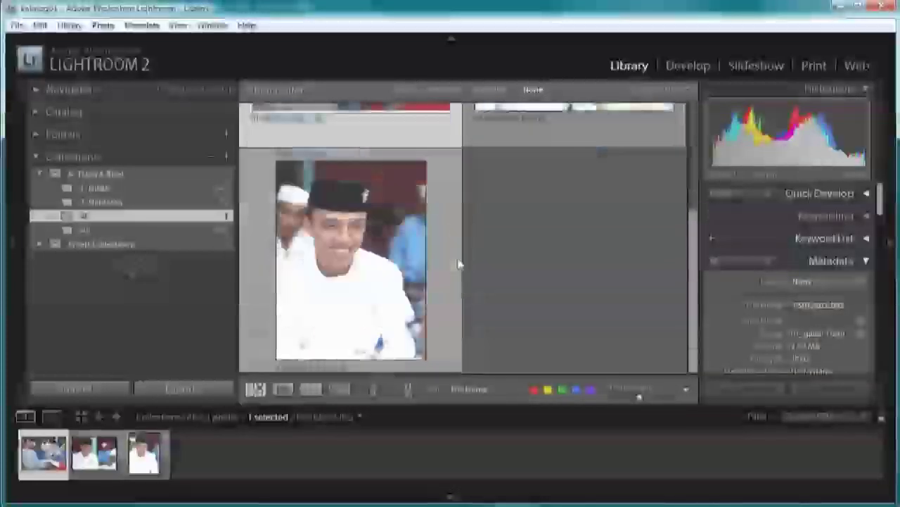
left_click(225, 189)
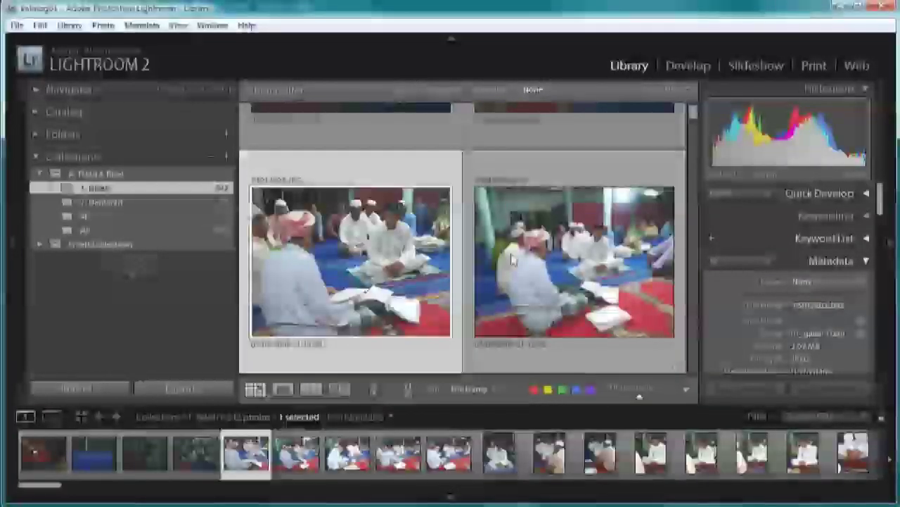
Step: Scroll down the event photos and drag another shot onto the picks collection
scroll(513, 260, "down", 10)
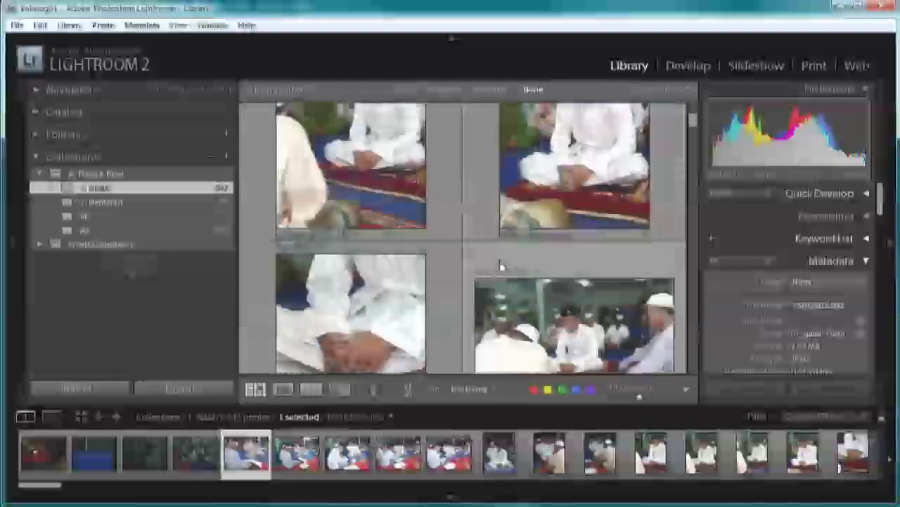
scroll(501, 266, "down", 10)
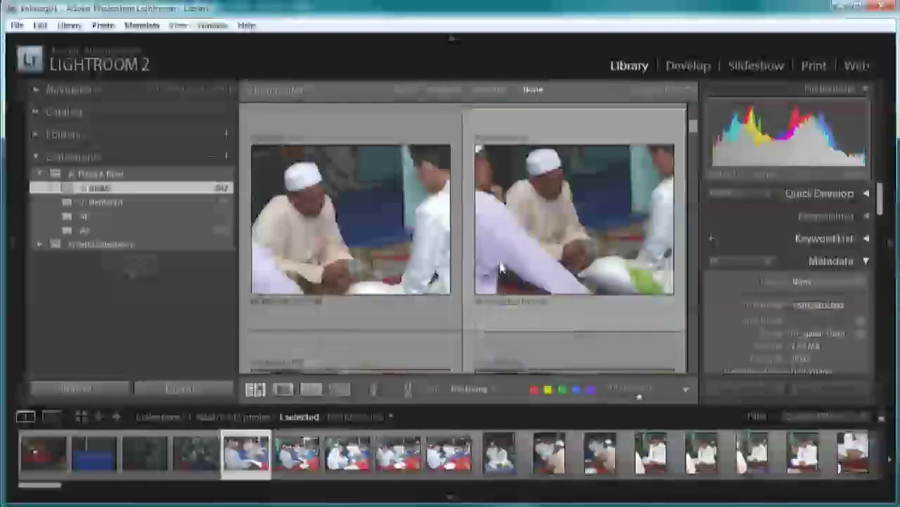
scroll(501, 267, "down", 10)
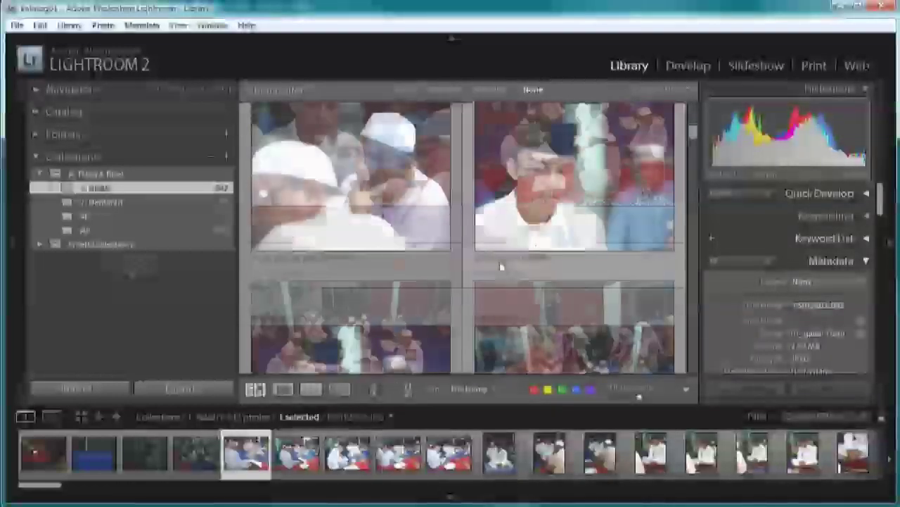
scroll(501, 266, "down", 10)
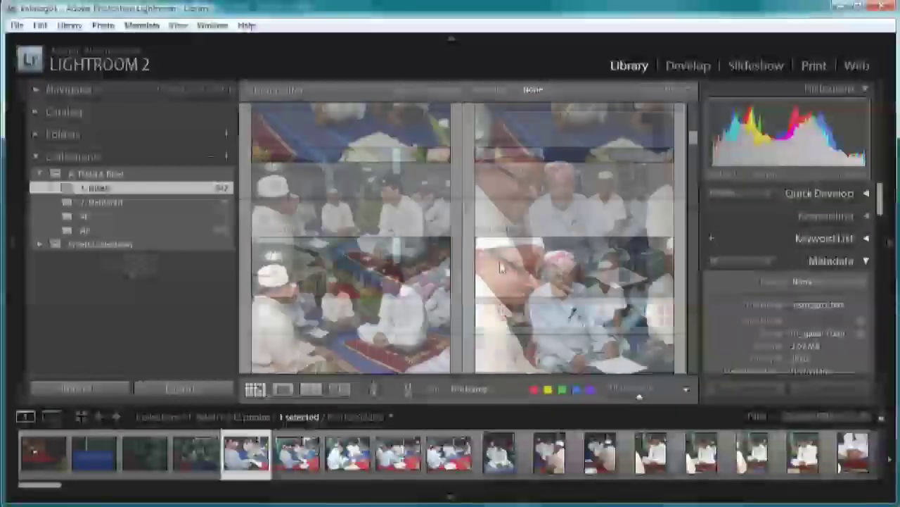
scroll(501, 266, "down", 10)
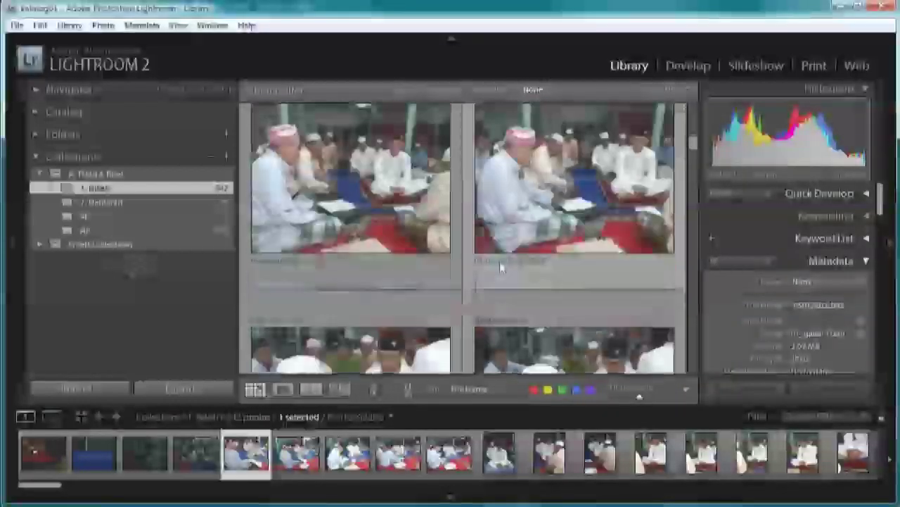
scroll(501, 267, "down", 10)
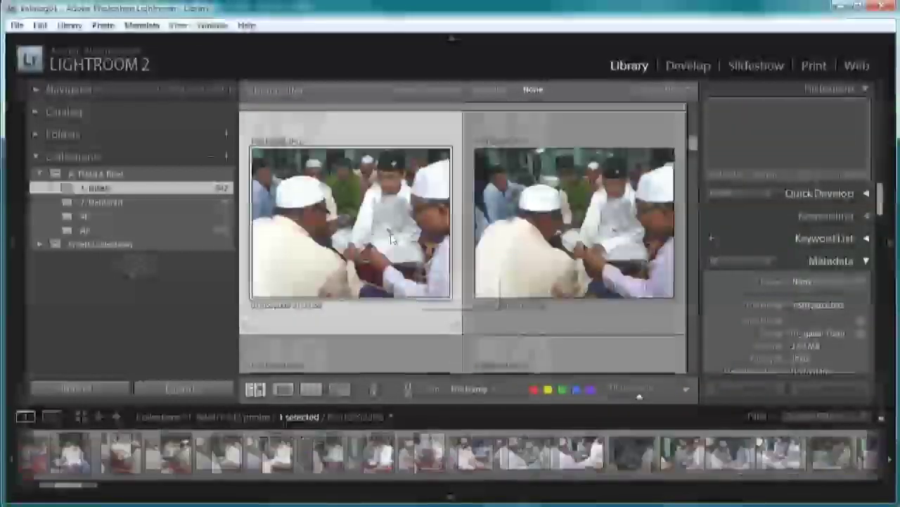
scroll(391, 240, "down", 10)
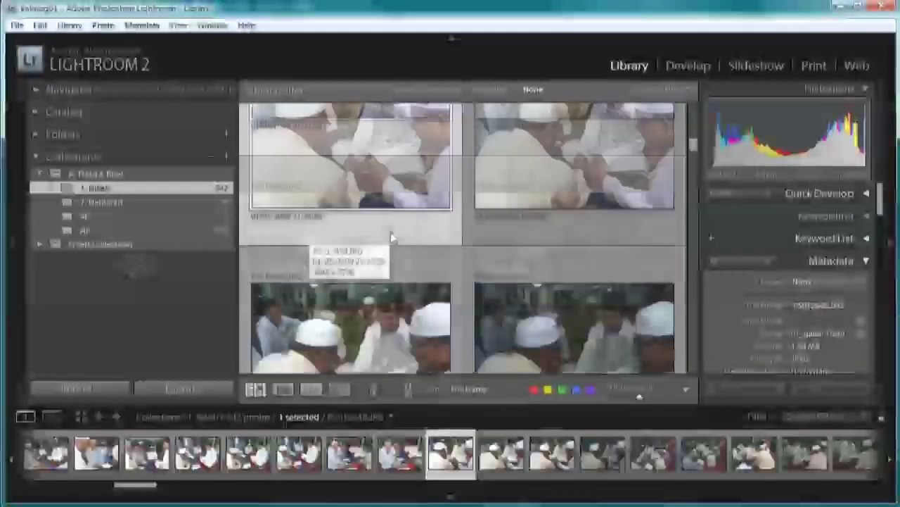
scroll(391, 240, "down", 3)
left_click_drag(392, 239, 220, 225)
Step: Open the four-photo 4R collection and view P5012603.JPG full-size
left_click(221, 216)
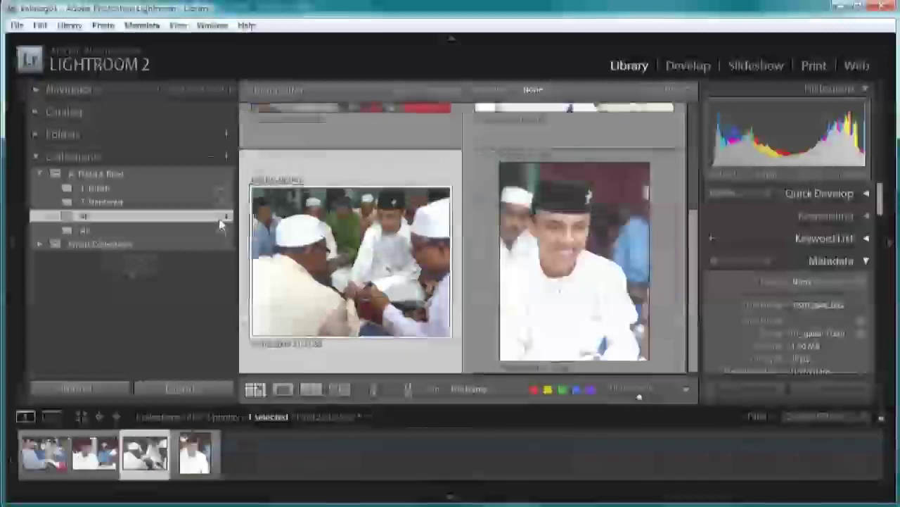
scroll(342, 213, "up", 2)
double_click(325, 214)
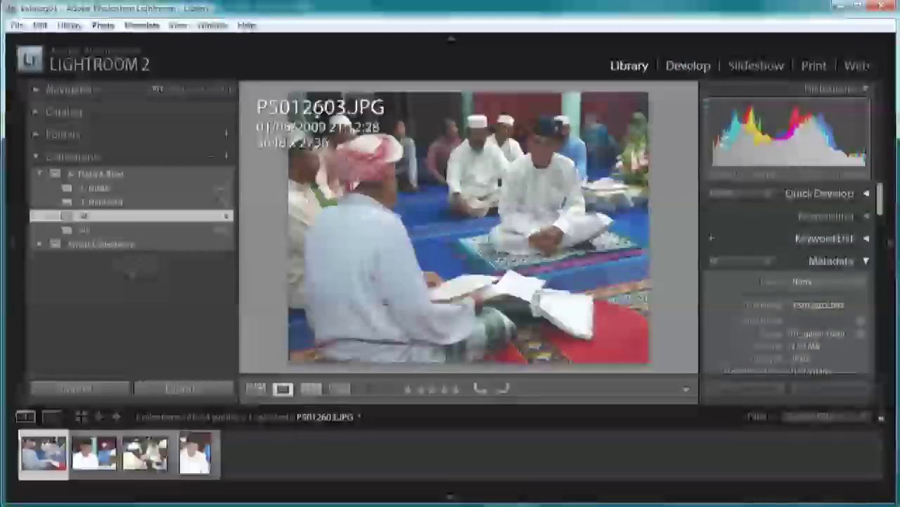
Step: In Develop, crop P5012603.JPG to a 2 x 3 aspect ratio
left_click(689, 66)
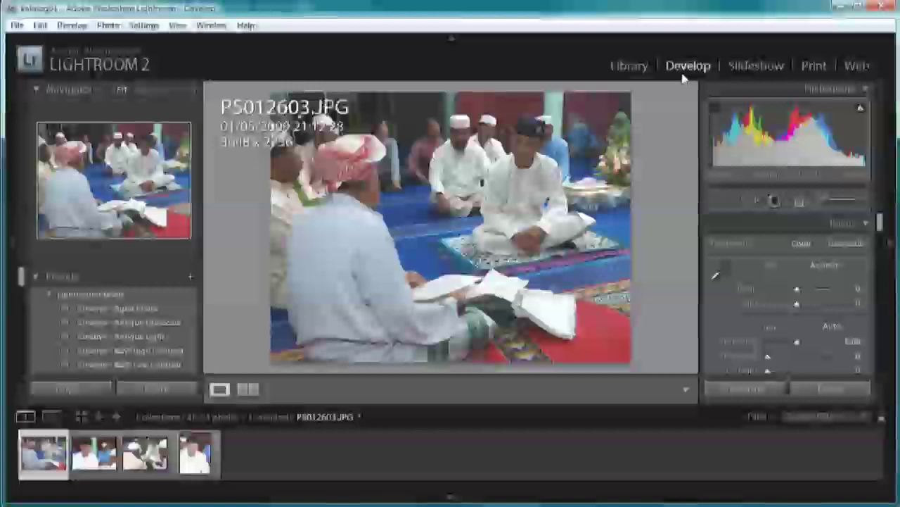
left_click(801, 200)
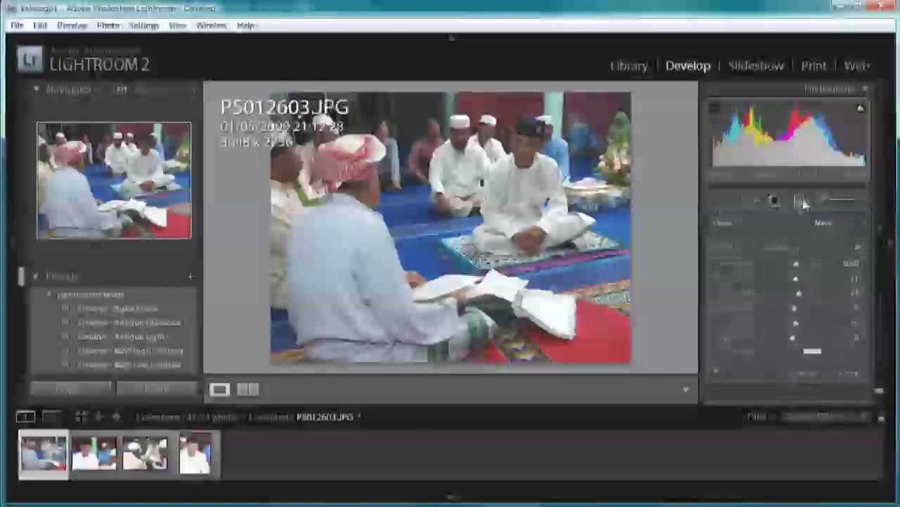
left_click(729, 201)
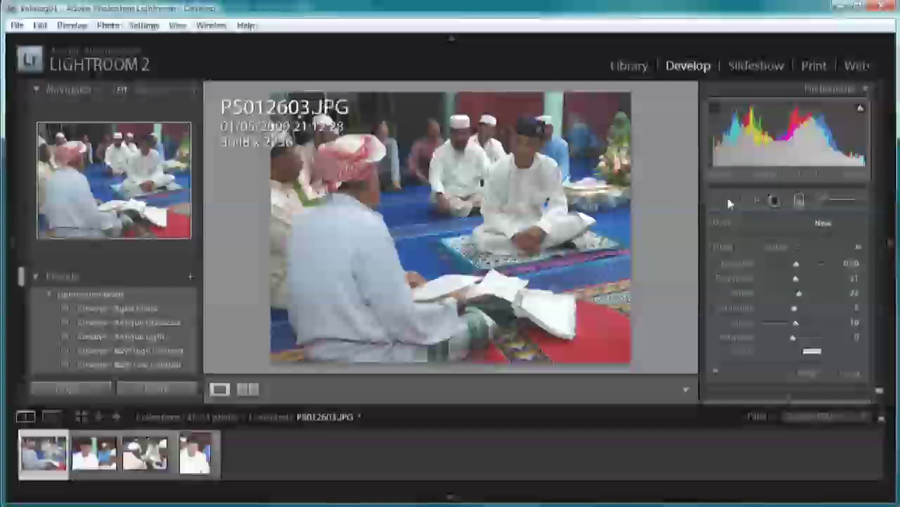
left_click(820, 250)
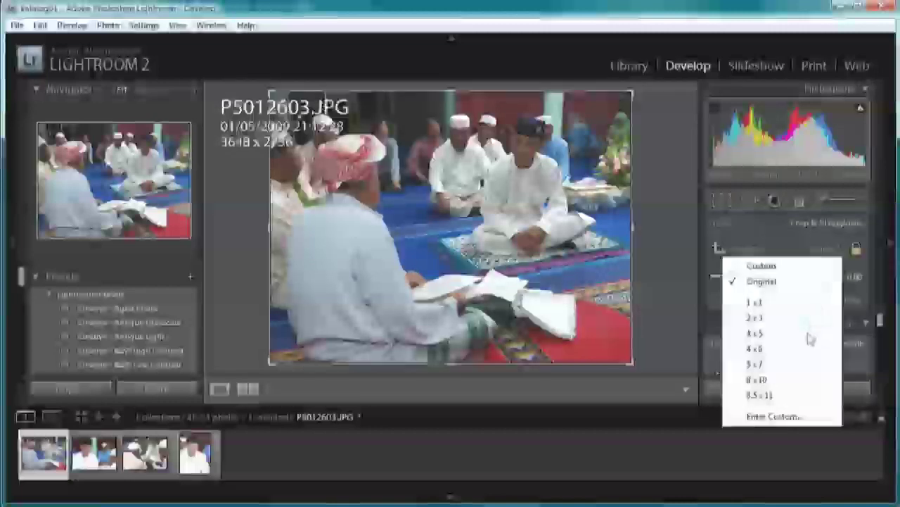
left_click(809, 322)
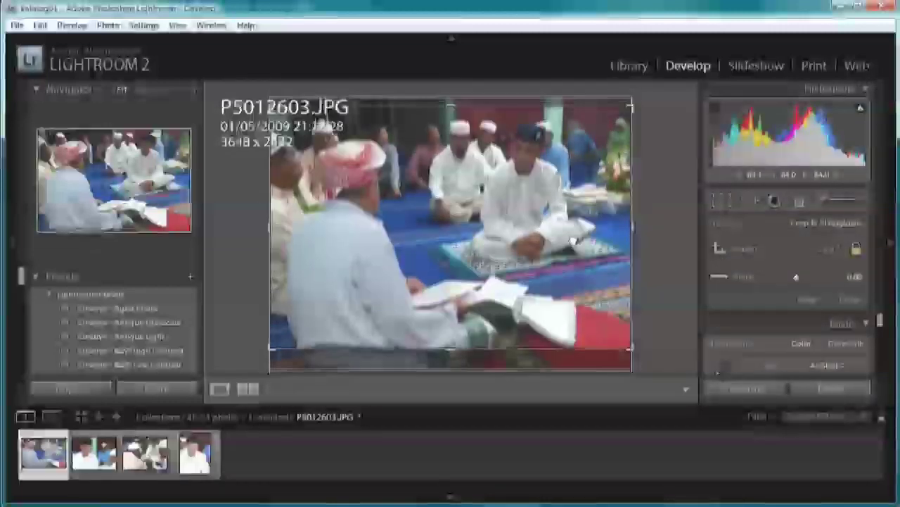
left_click_drag(576, 240, 575, 236)
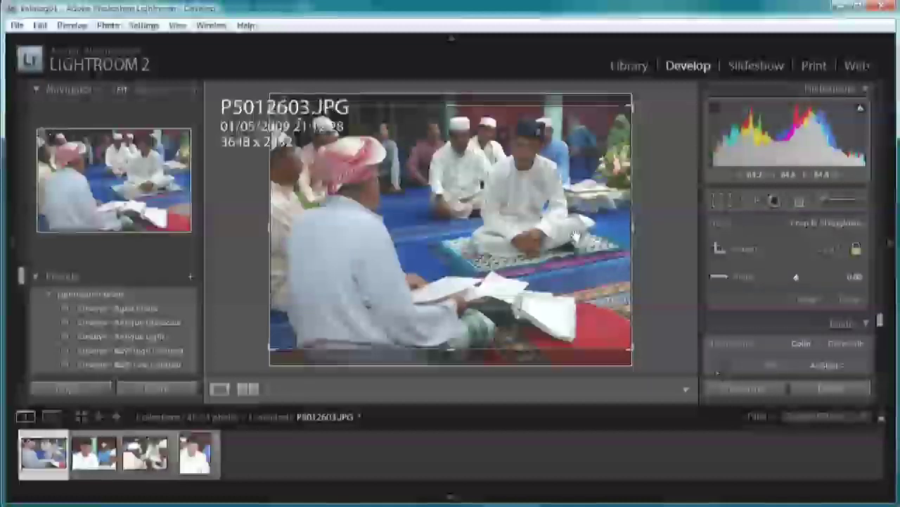
key("Return")
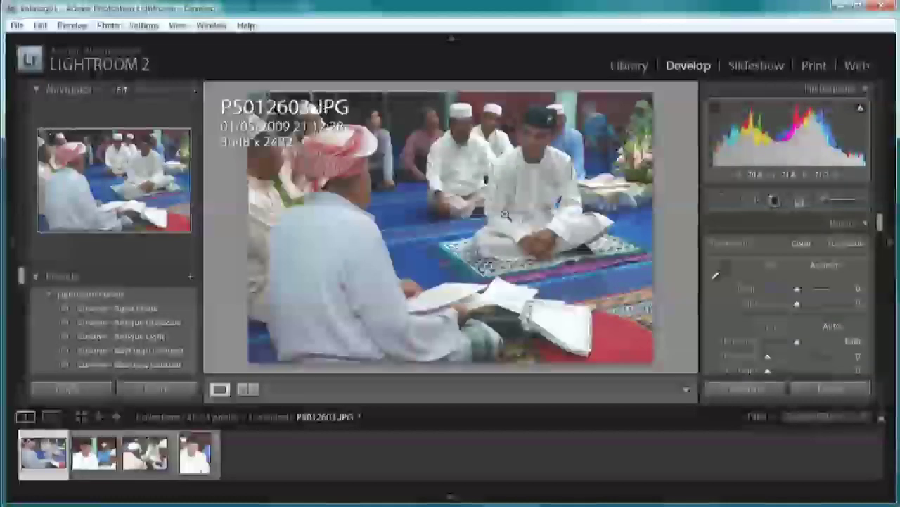
Step: Crop P5012629.JPG to 2 x 3 (3648 x 2432), then advance to P5012648.JPG
key("Right")
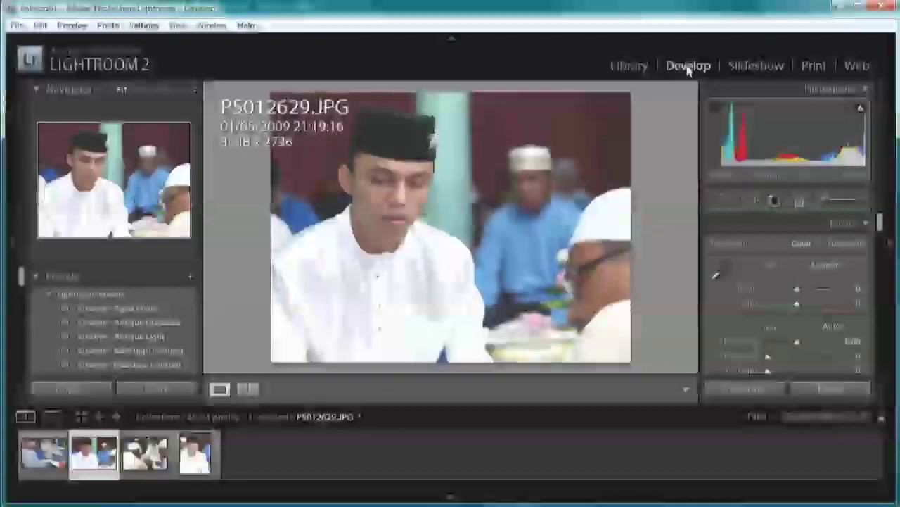
left_click(730, 203)
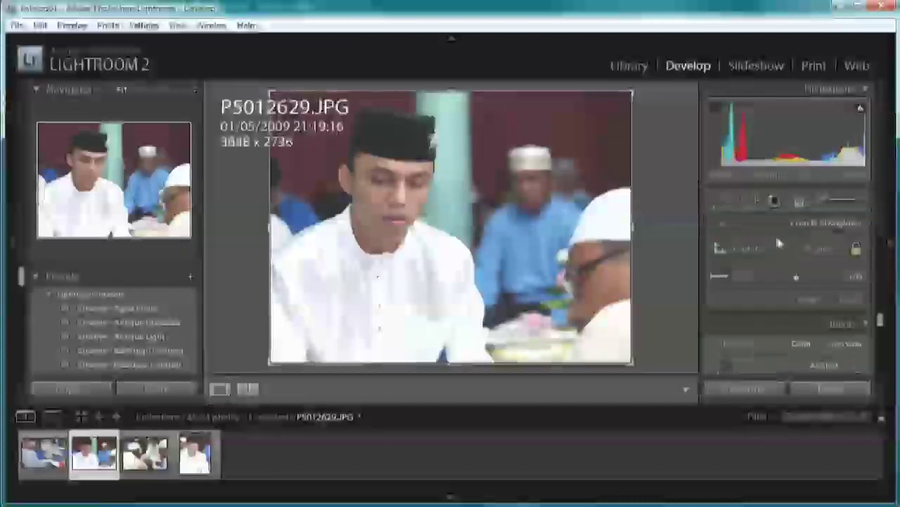
left_click(817, 249)
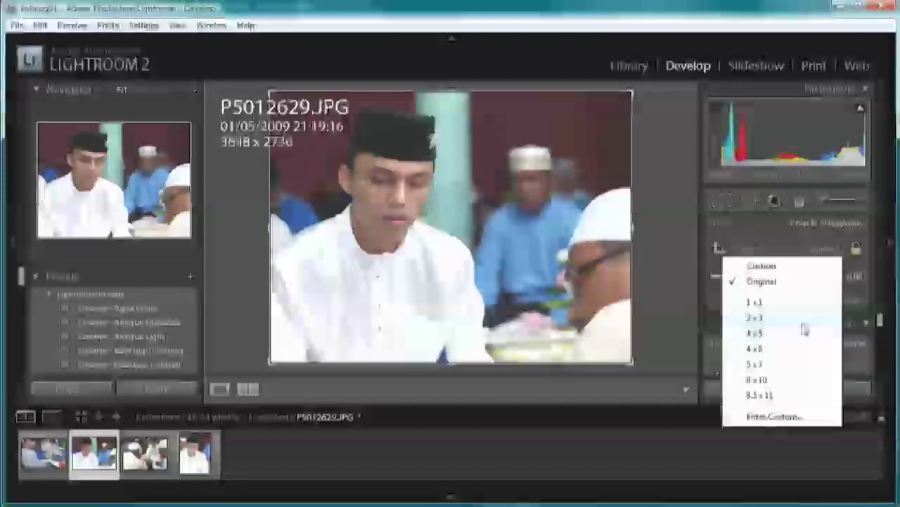
left_click(802, 321)
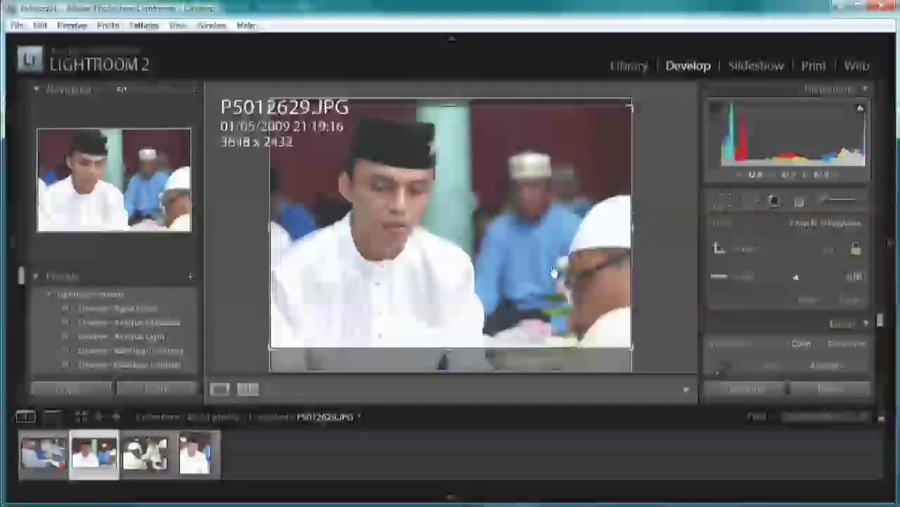
key("Return")
key("Right")
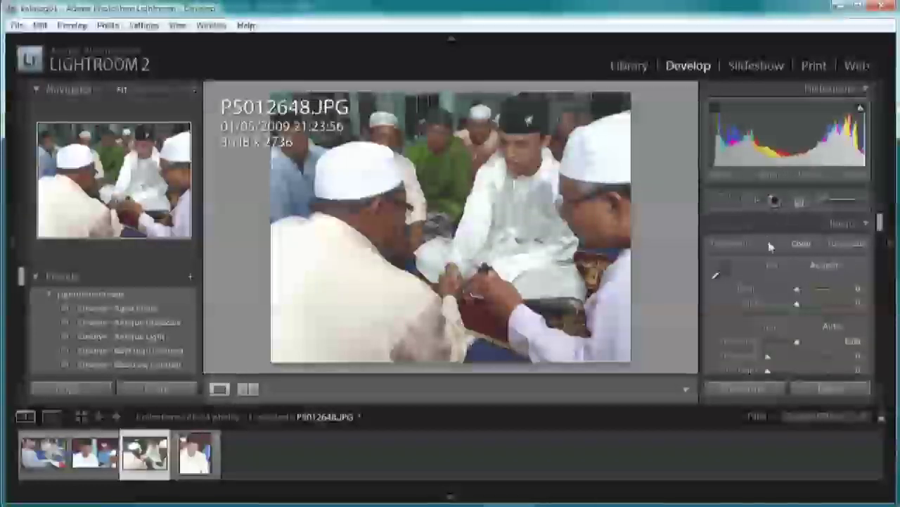
Step: Crop P5012648.JPG to a 2 x 3 ratio (3648 x 2432)
key("r")
left_click(819, 247)
left_click(794, 320)
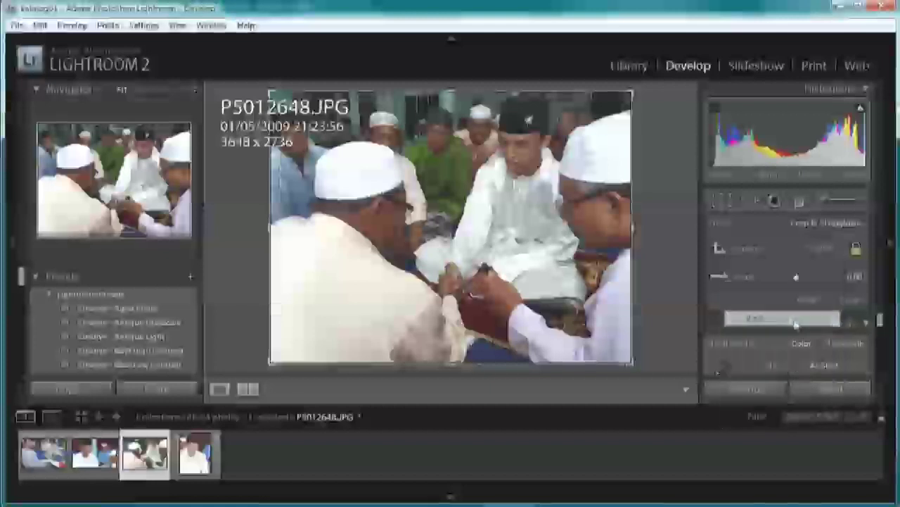
key("r")
Step: Check the cropped photo at 1:1 zoom, then go back to the Library
left_click(568, 267)
left_click(568, 268)
left_click(509, 286)
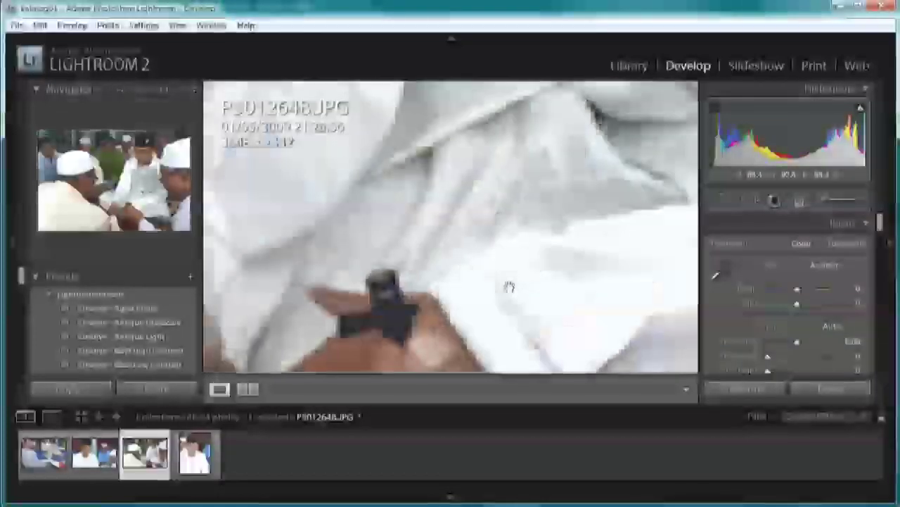
left_click(509, 286)
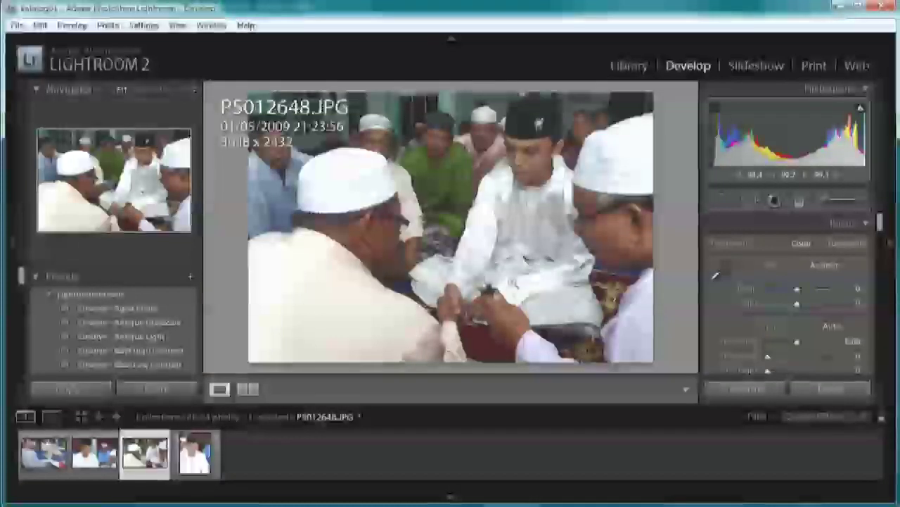
left_click(634, 66)
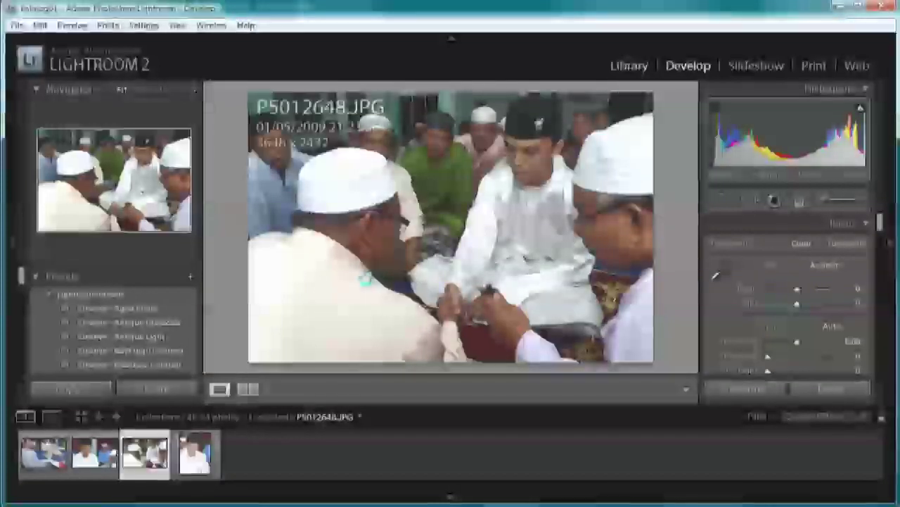